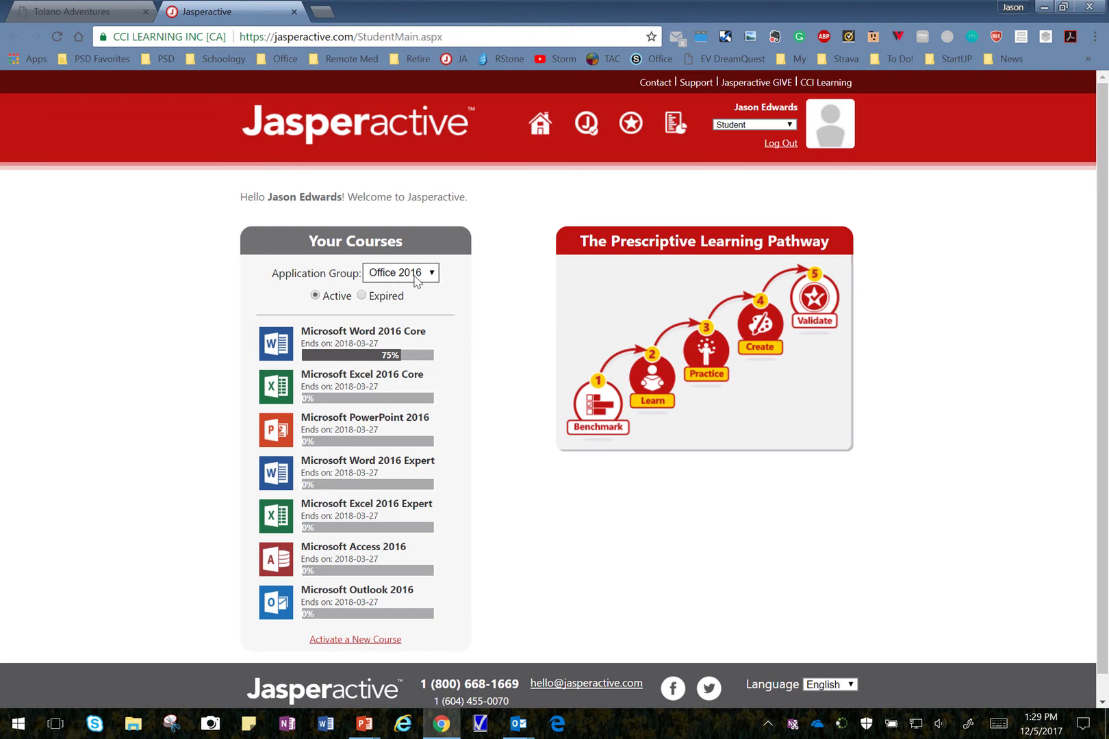
Launch the Lesson 6 Modifying Tables practice from the Microsoft Word 2016 Core course.
click(369, 350)
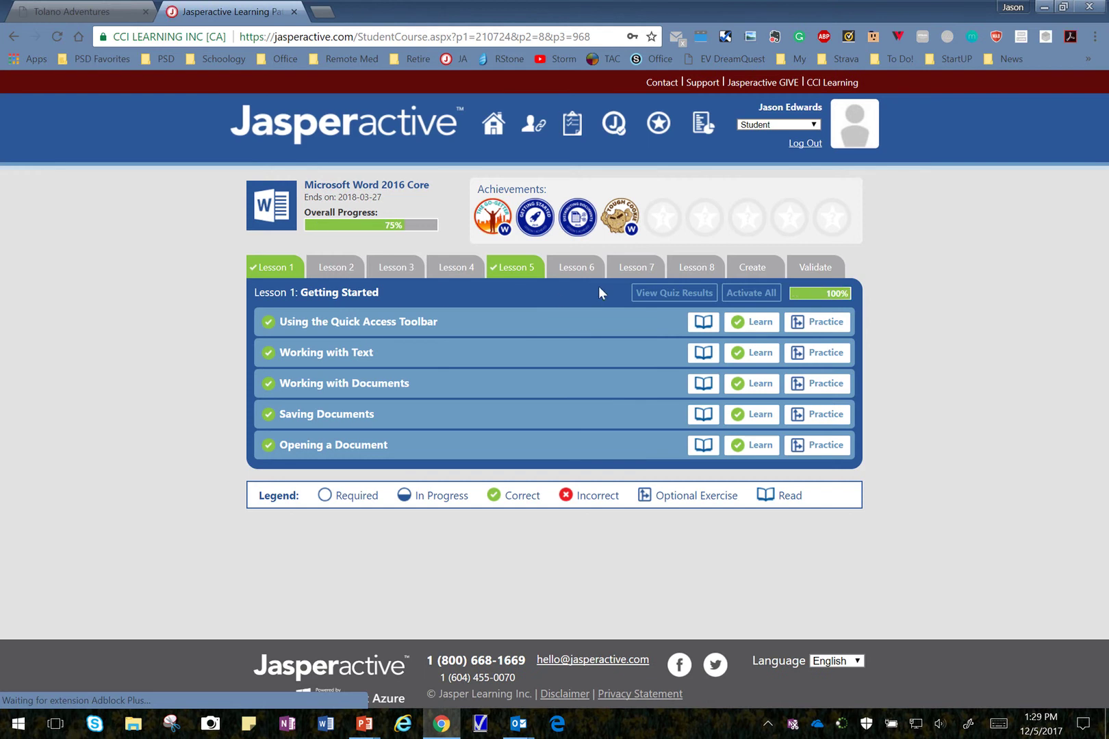
click(587, 274)
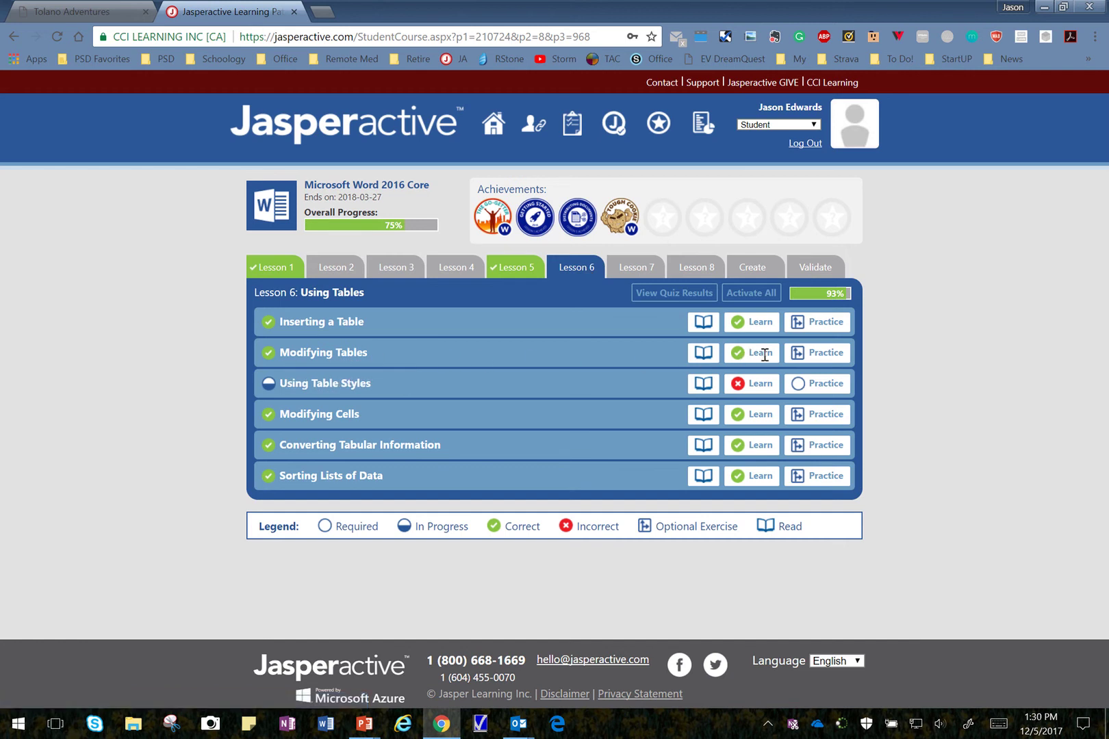
click(815, 355)
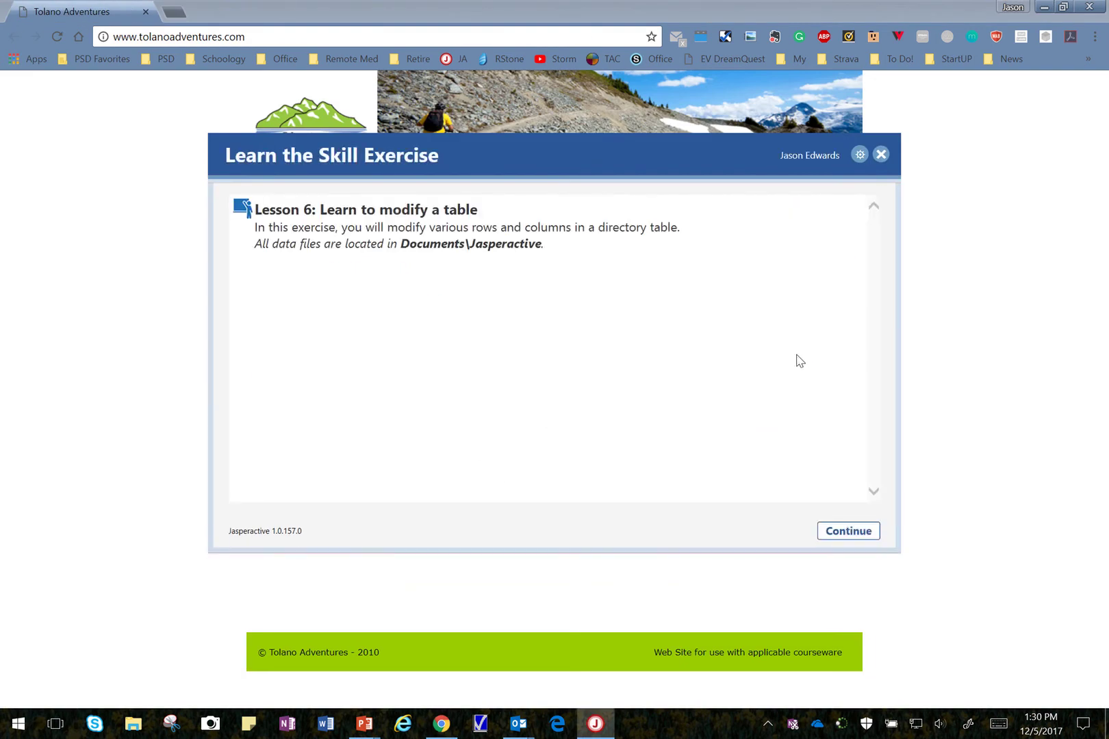
Start the exercise, unmark Format a table as answered, and show the Insert a row steps.
click(847, 531)
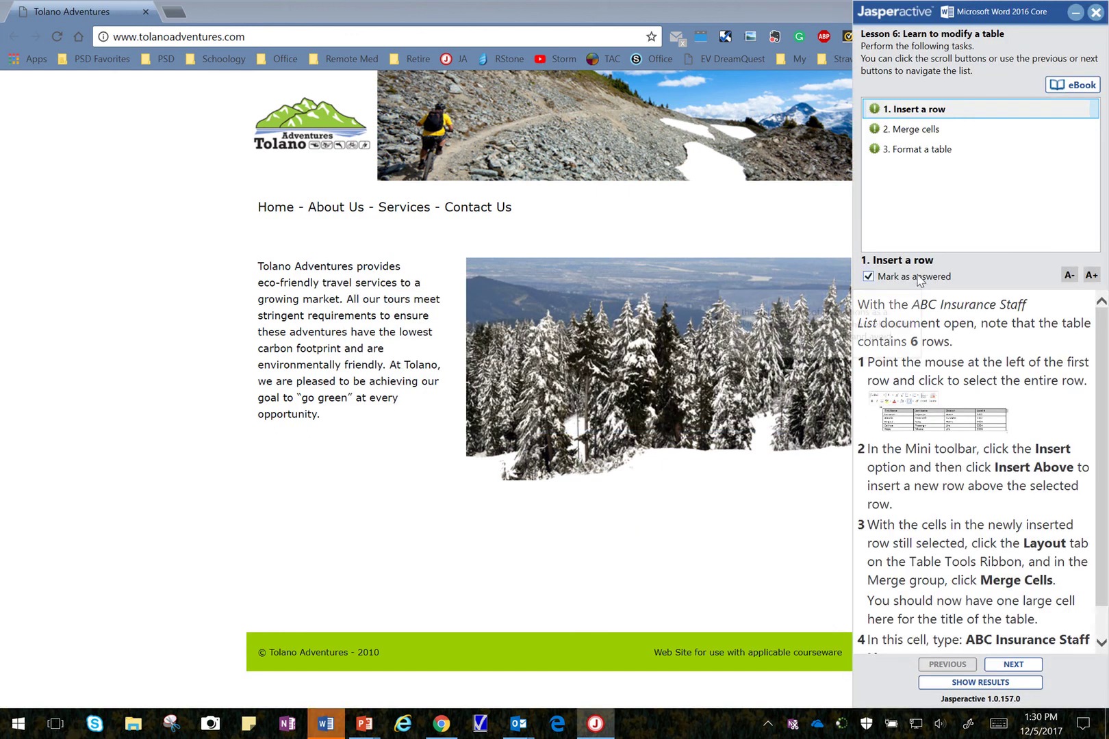
click(915, 136)
click(900, 281)
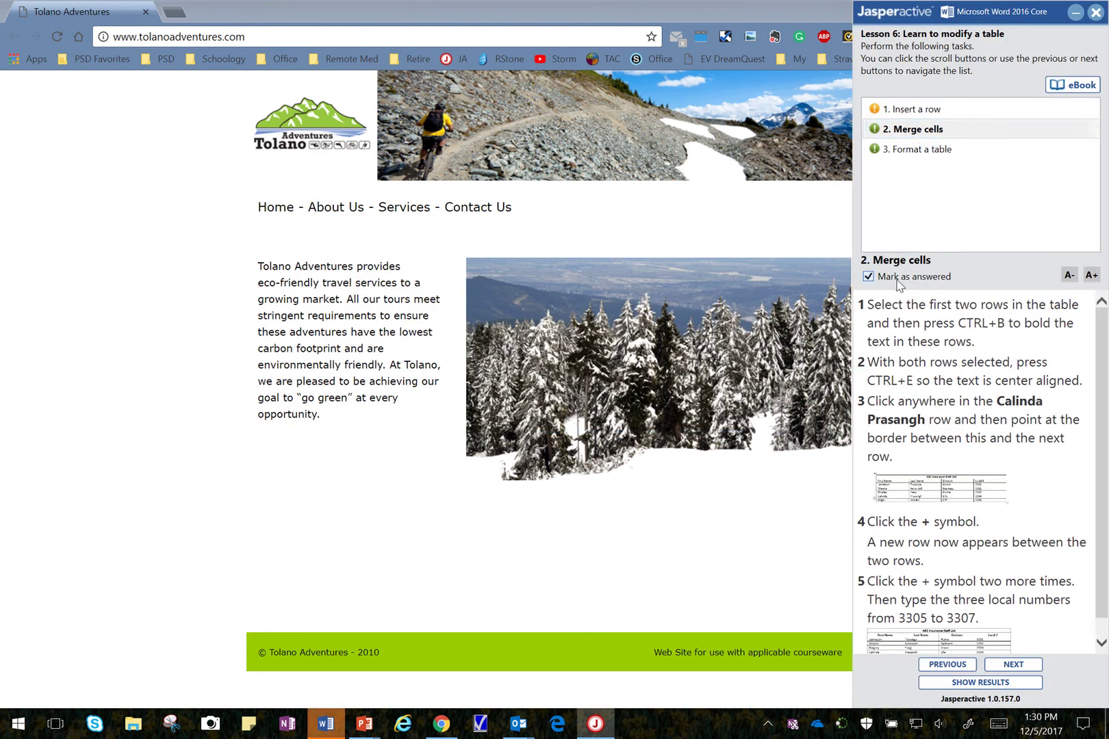
click(898, 279)
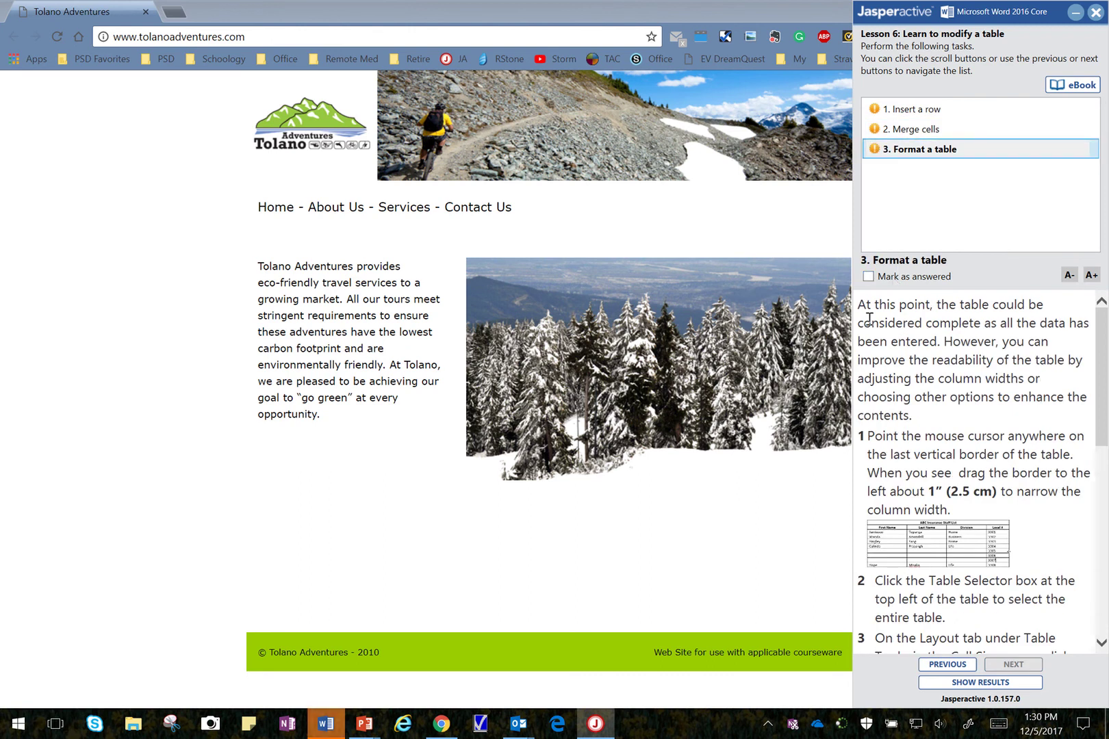
click(934, 111)
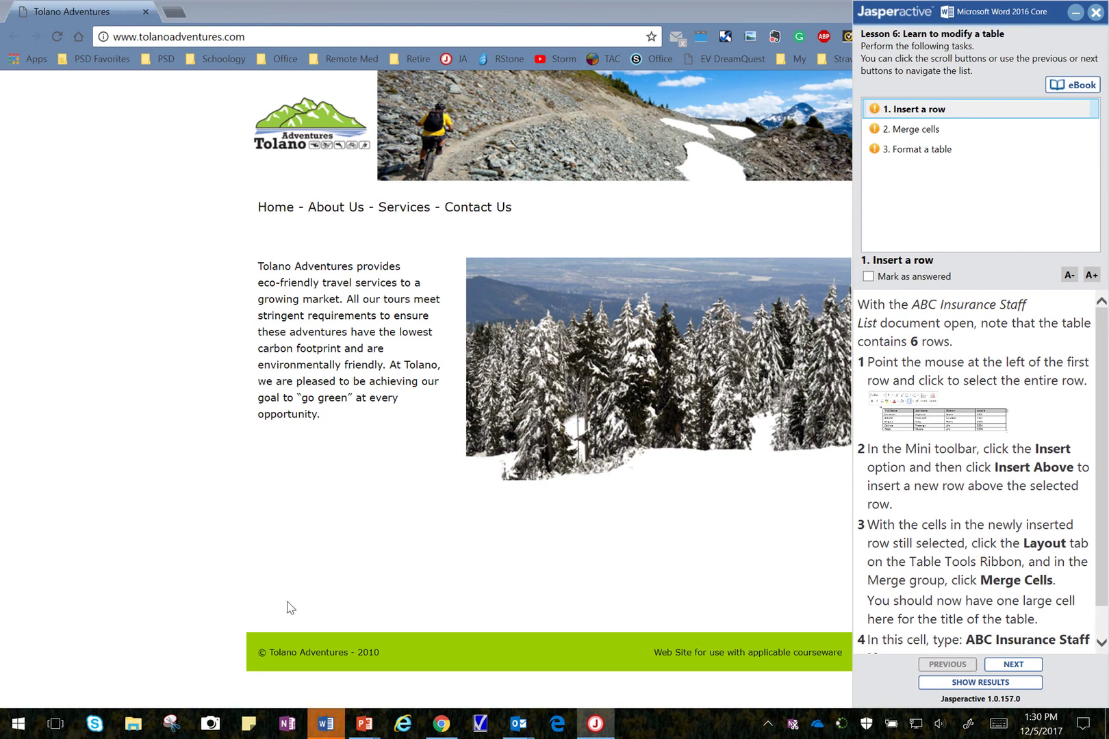
Bring the ABC Insurance Staff List document forward and count the table's rows.
click(325, 725)
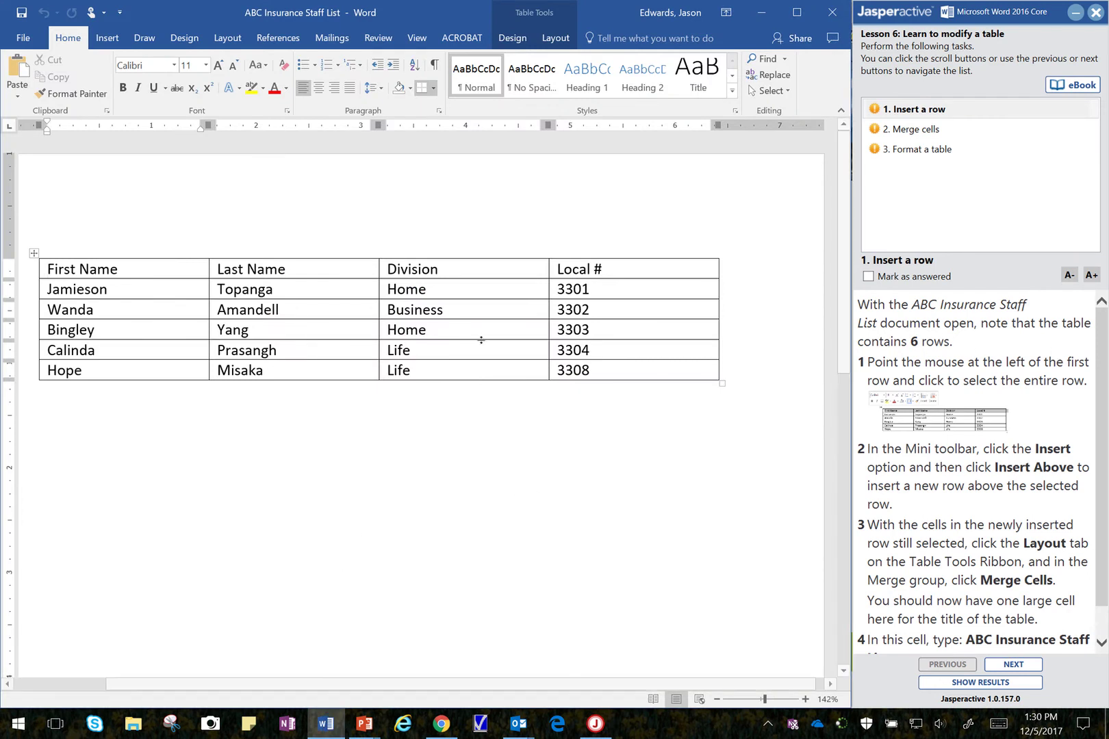
click(107, 290)
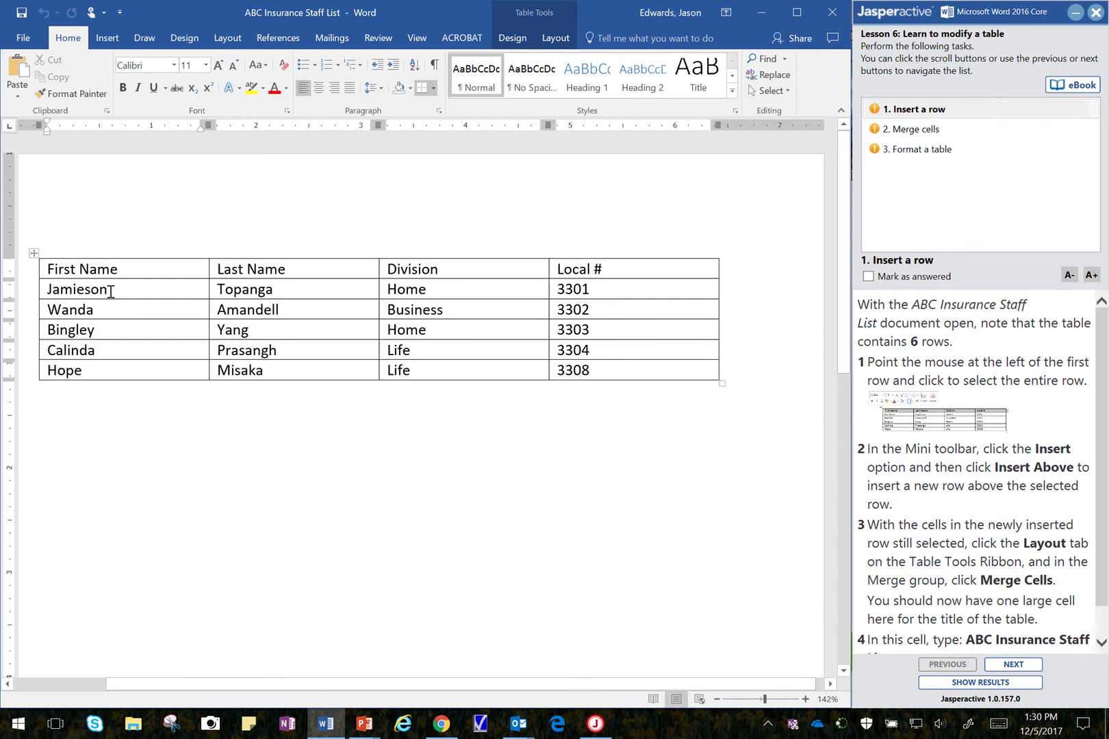
click(109, 310)
click(109, 328)
click(102, 349)
click(103, 371)
Select the First Name header row and insert an empty row above it.
mouse_move(30, 272)
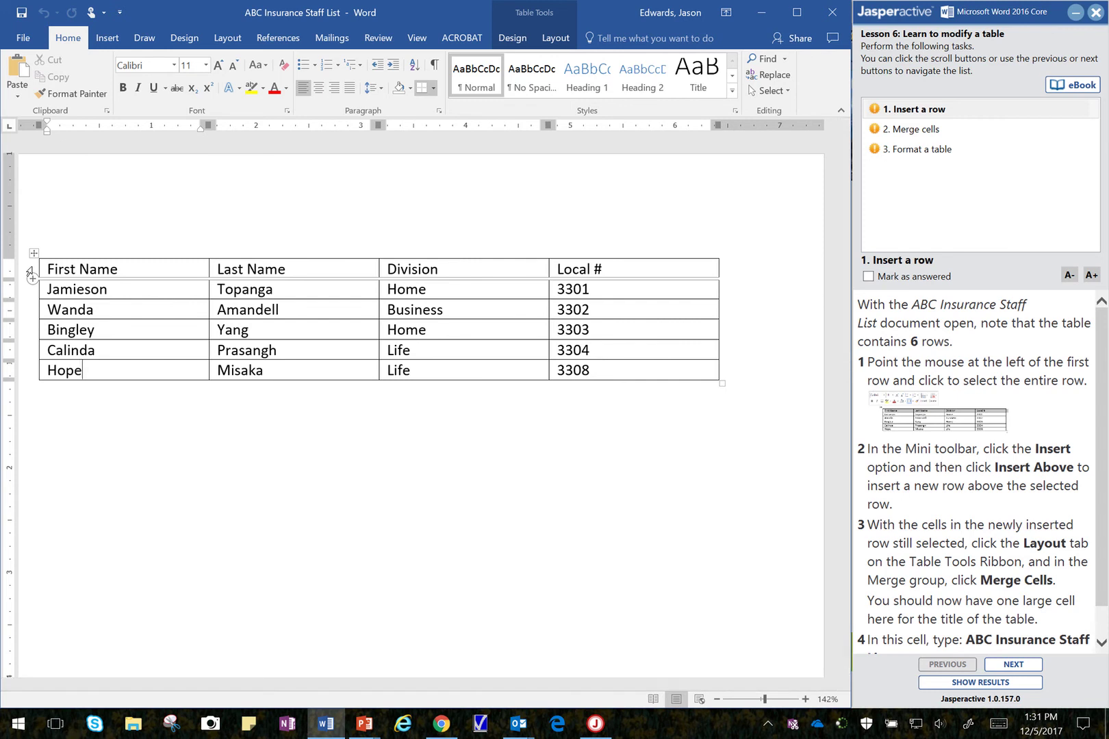
click(29, 271)
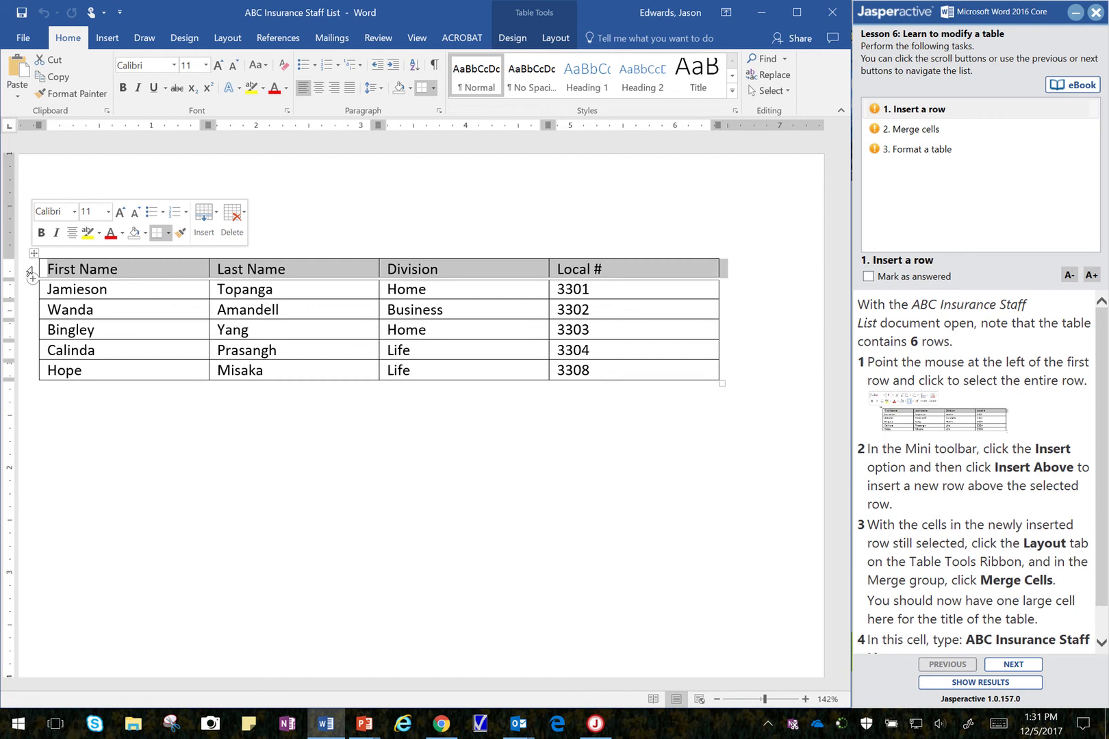
click(209, 225)
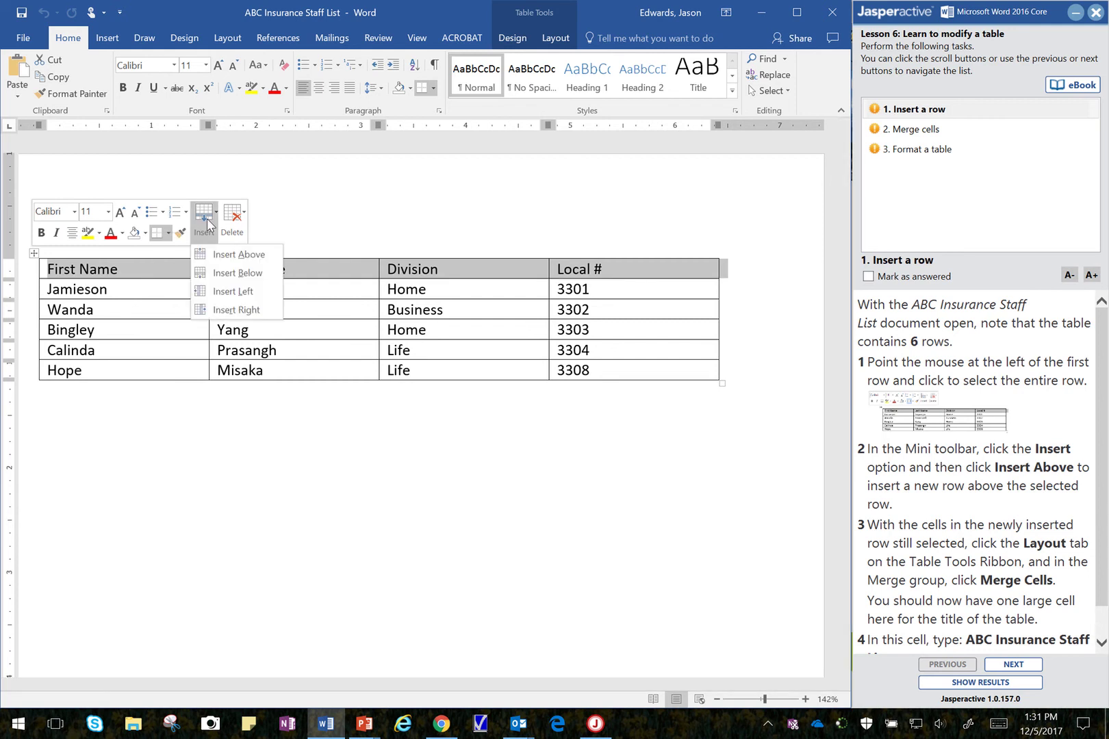
click(237, 255)
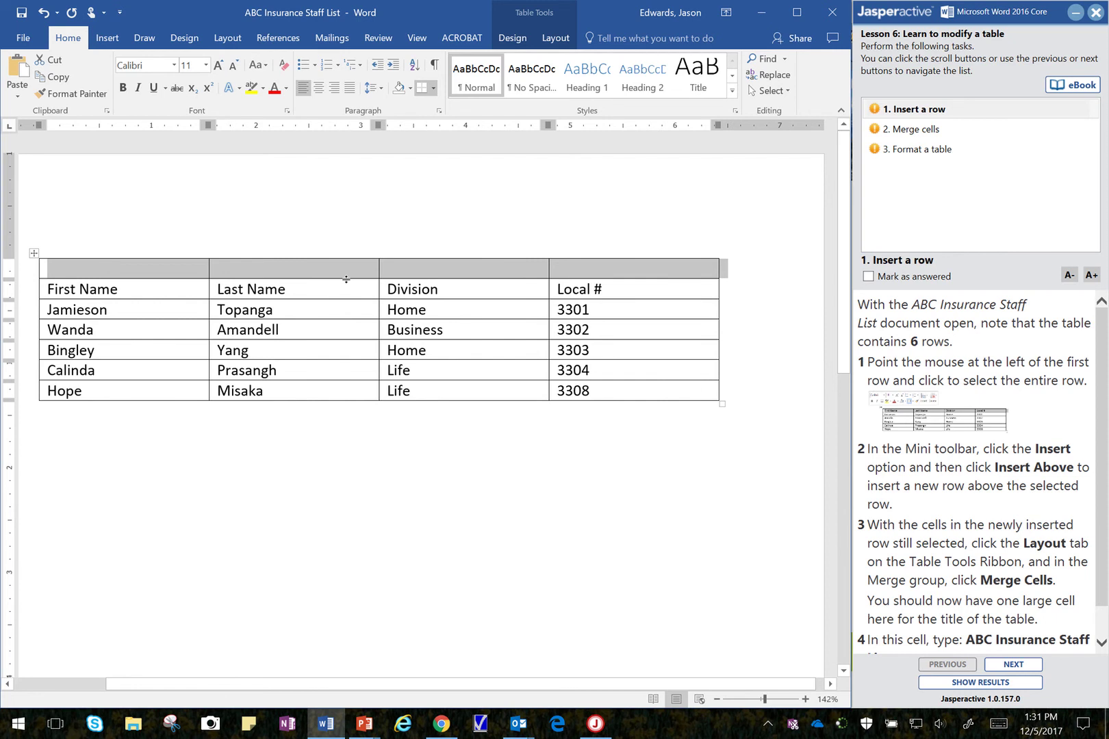
Merge the cells of the new top row into a single cell.
click(556, 38)
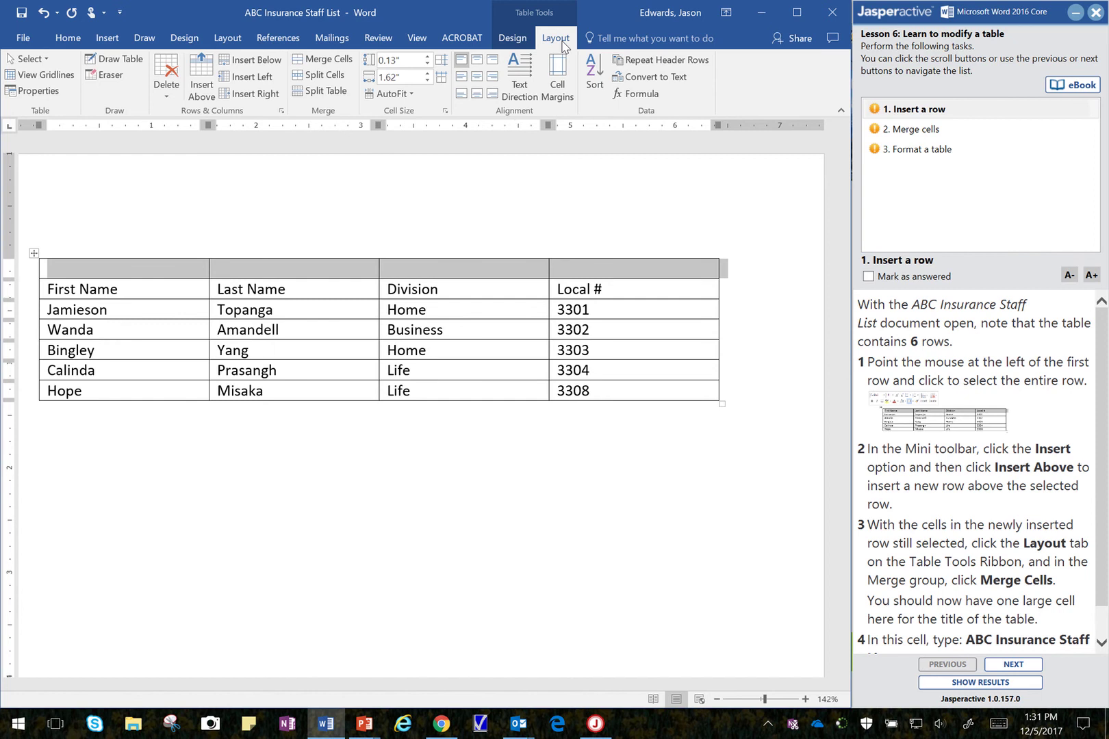
click(328, 59)
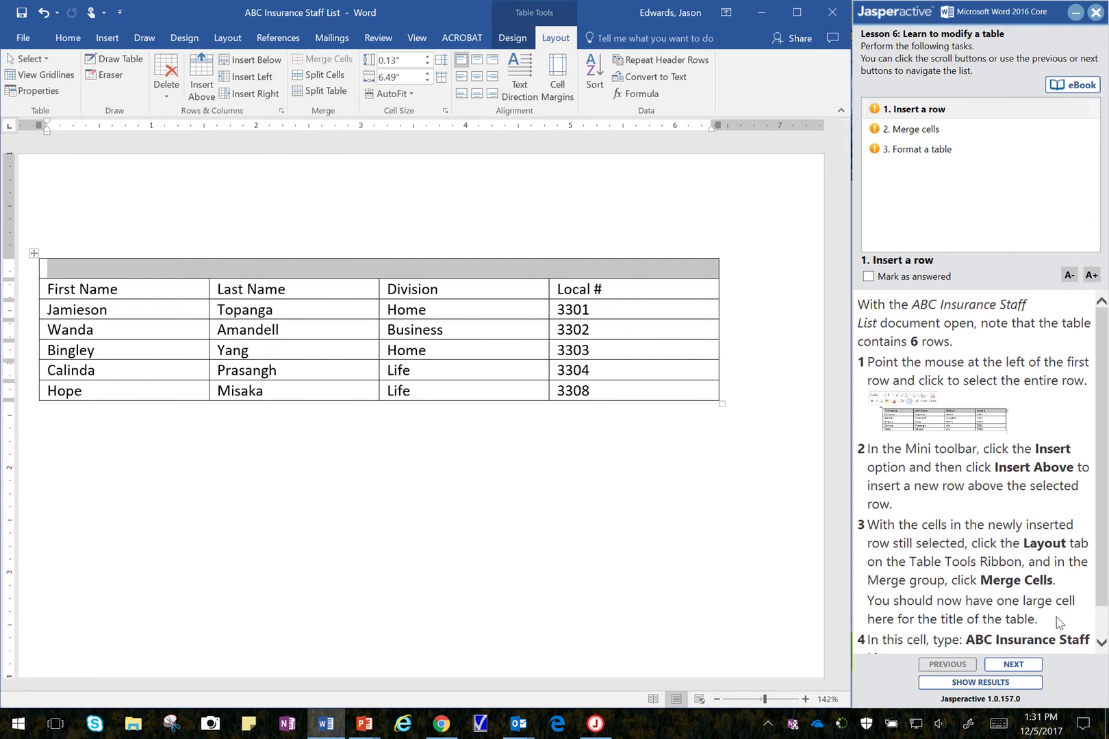
drag(1103, 600, 1103, 633)
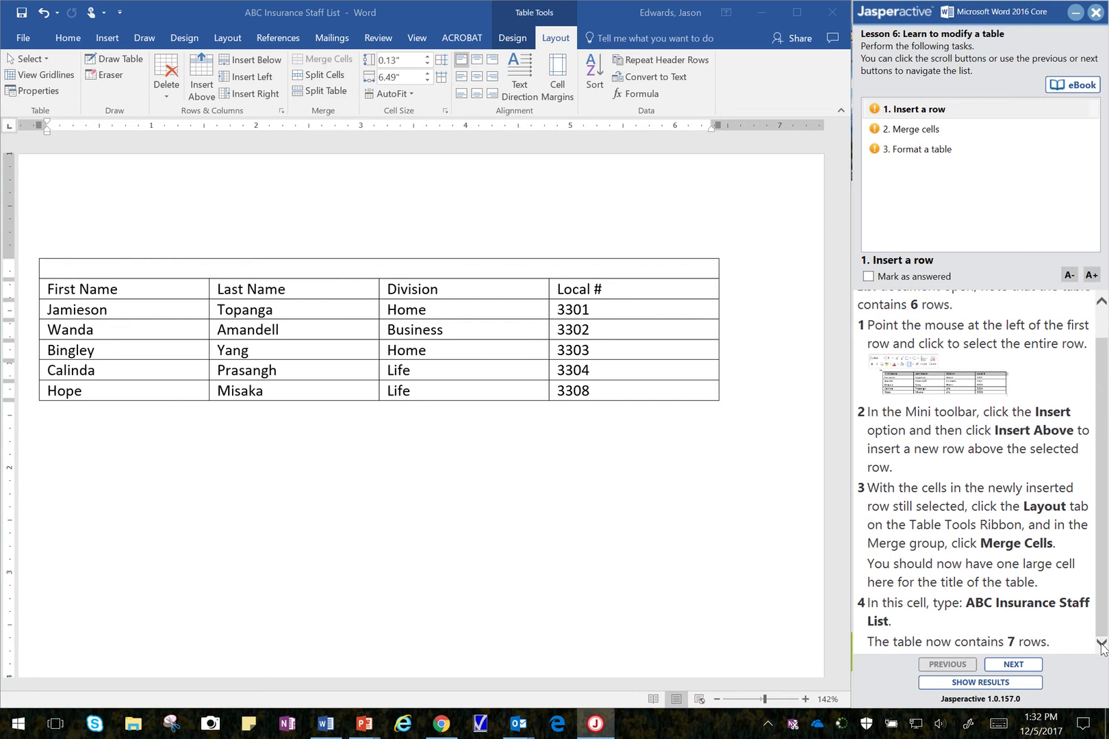
Type 'ABC Insurance Staff List' in the merged cell and confirm the table has seven rows.
click(403, 271)
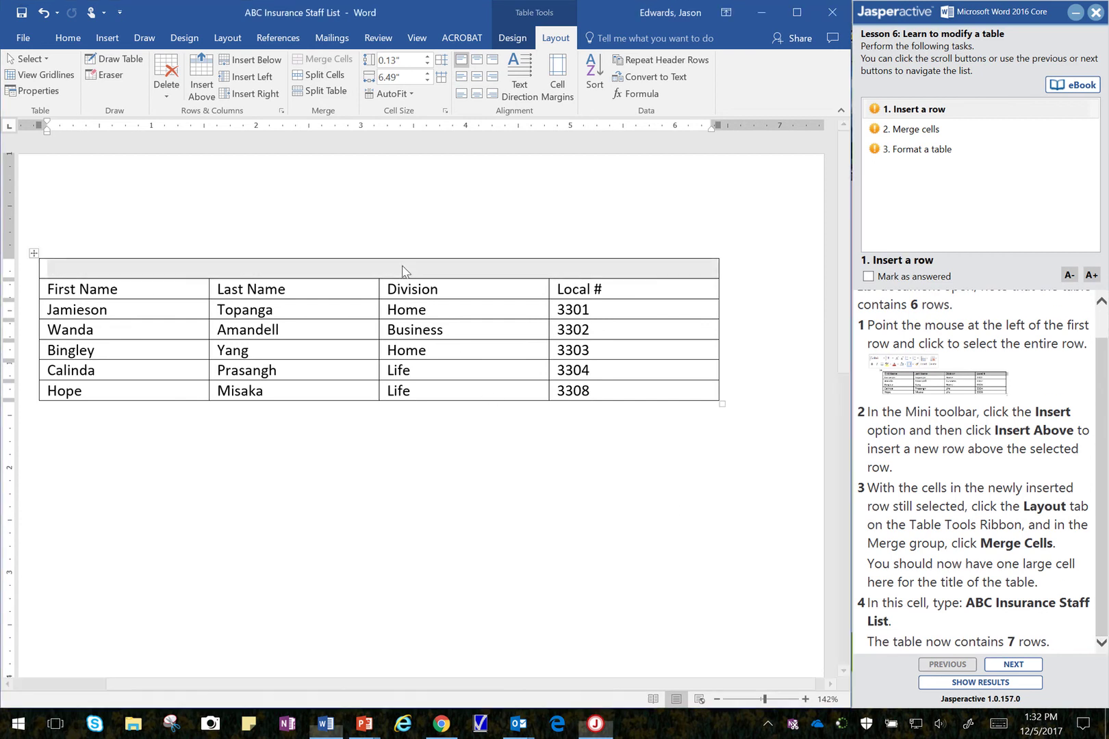
click(403, 269)
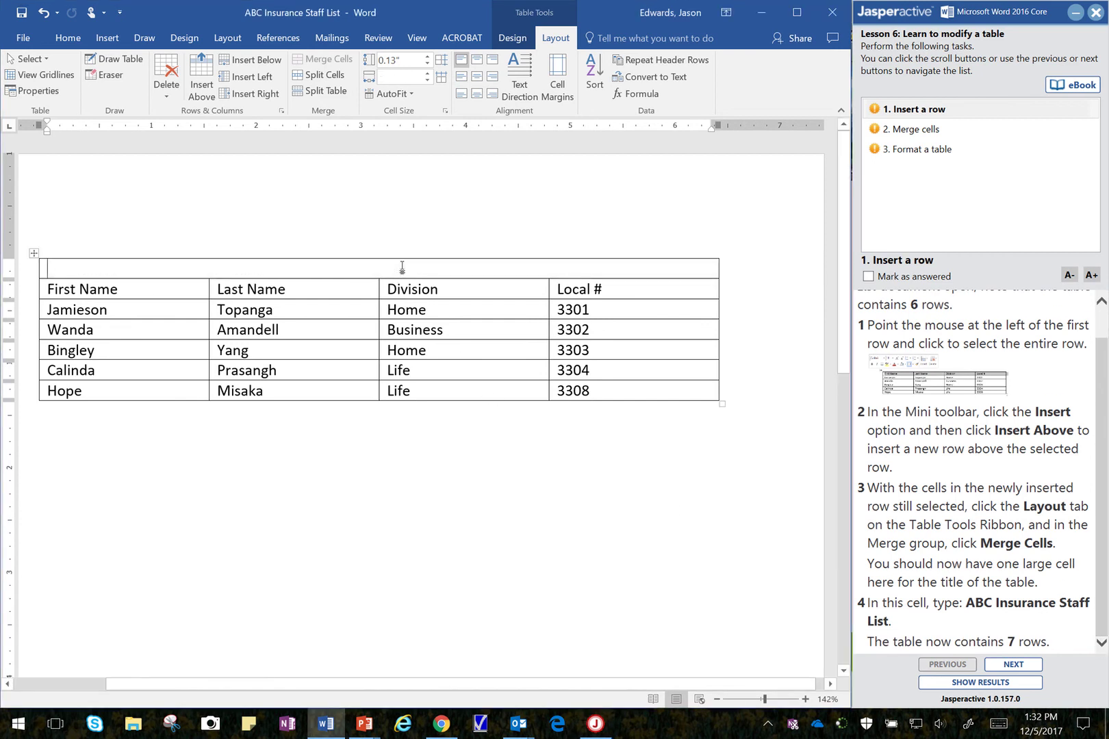
text(ABC)
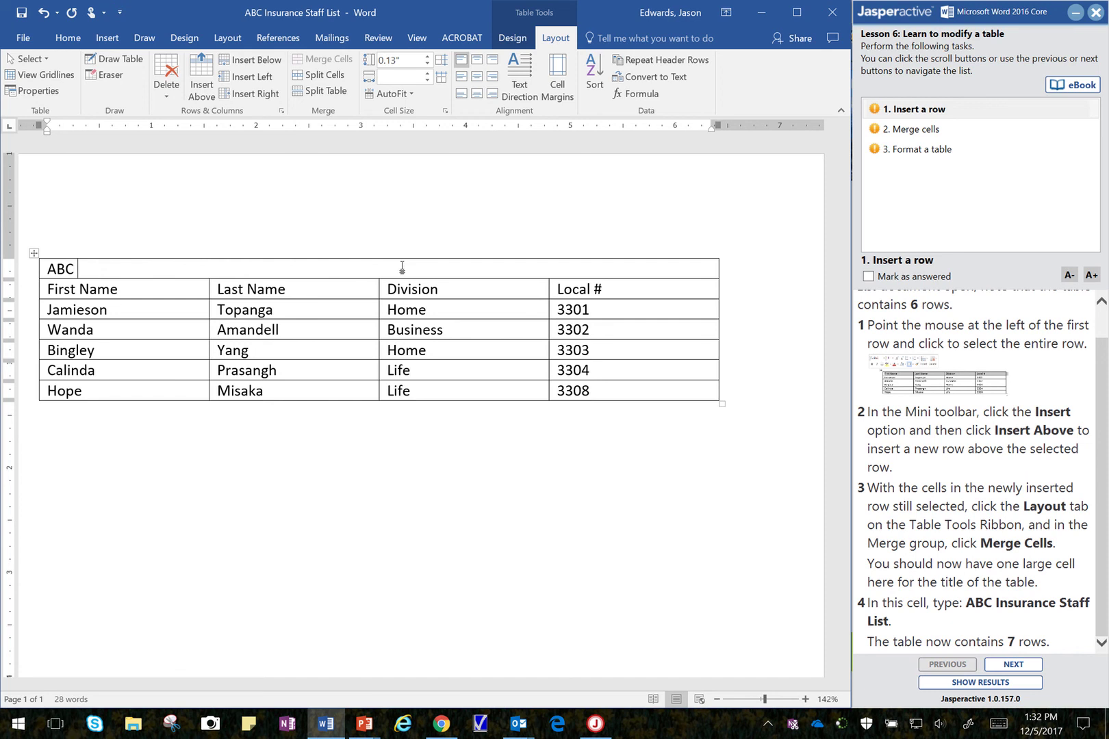
text( Insurance Staff List)
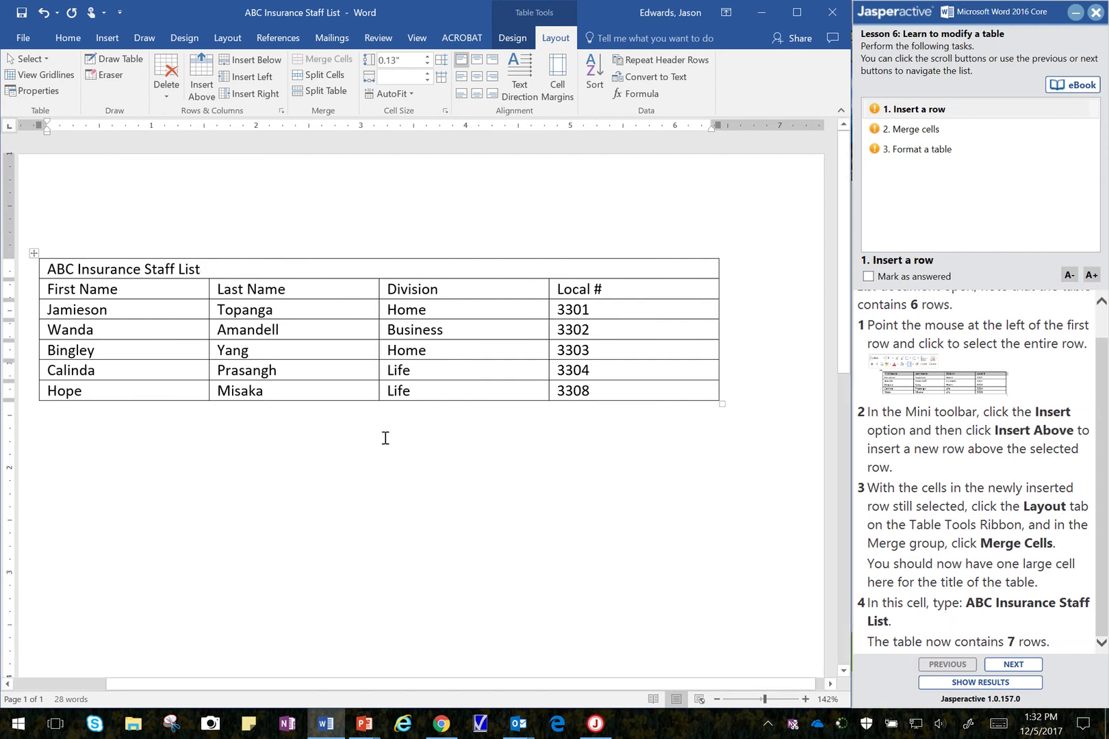
click(154, 288)
click(134, 330)
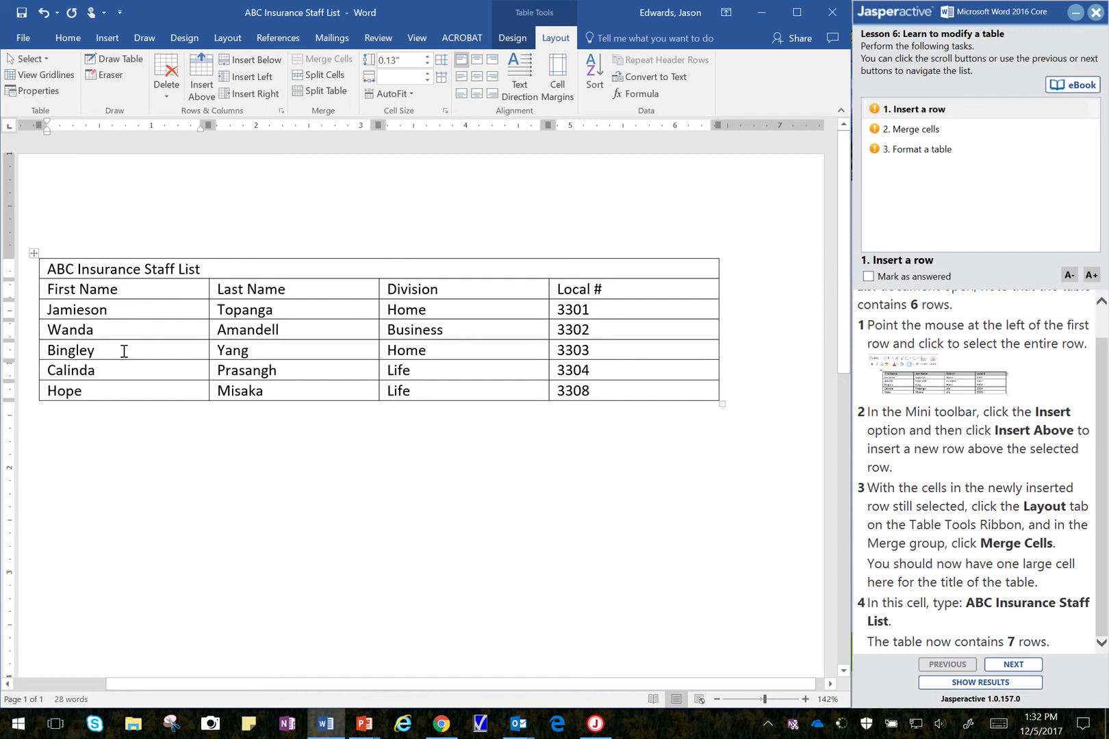
click(115, 371)
click(114, 389)
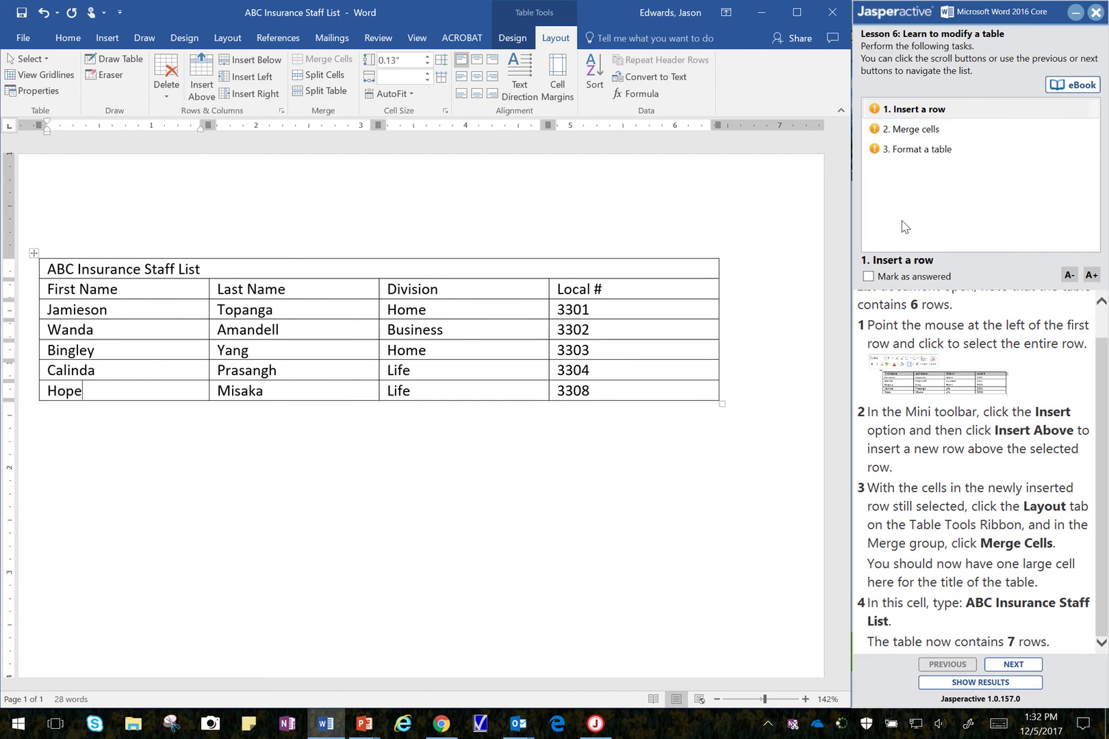
Mark Insert a row as done in Jasperactive and show the Merge cells steps.
click(894, 280)
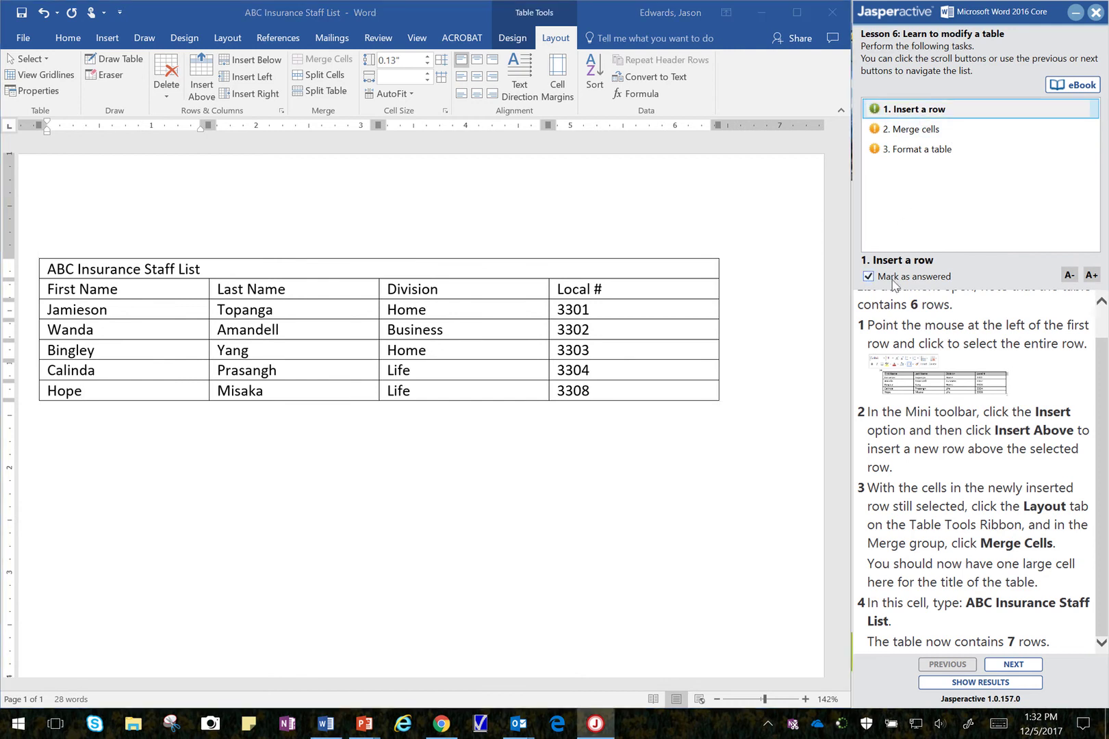
click(928, 130)
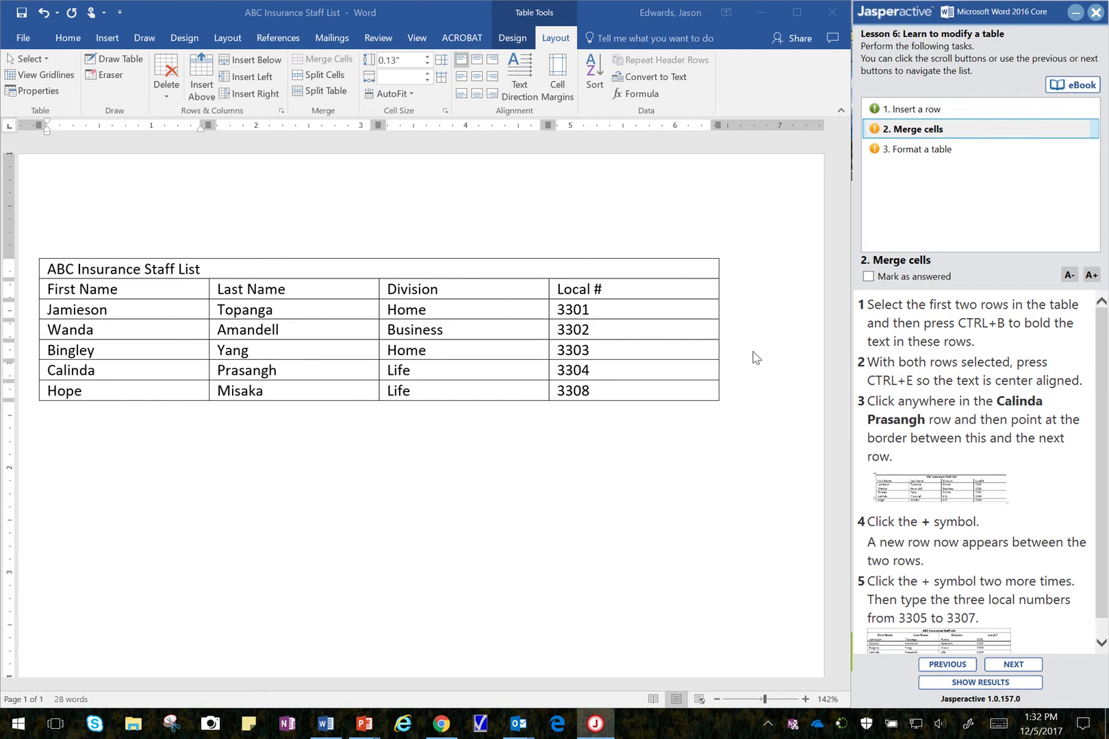
click(35, 272)
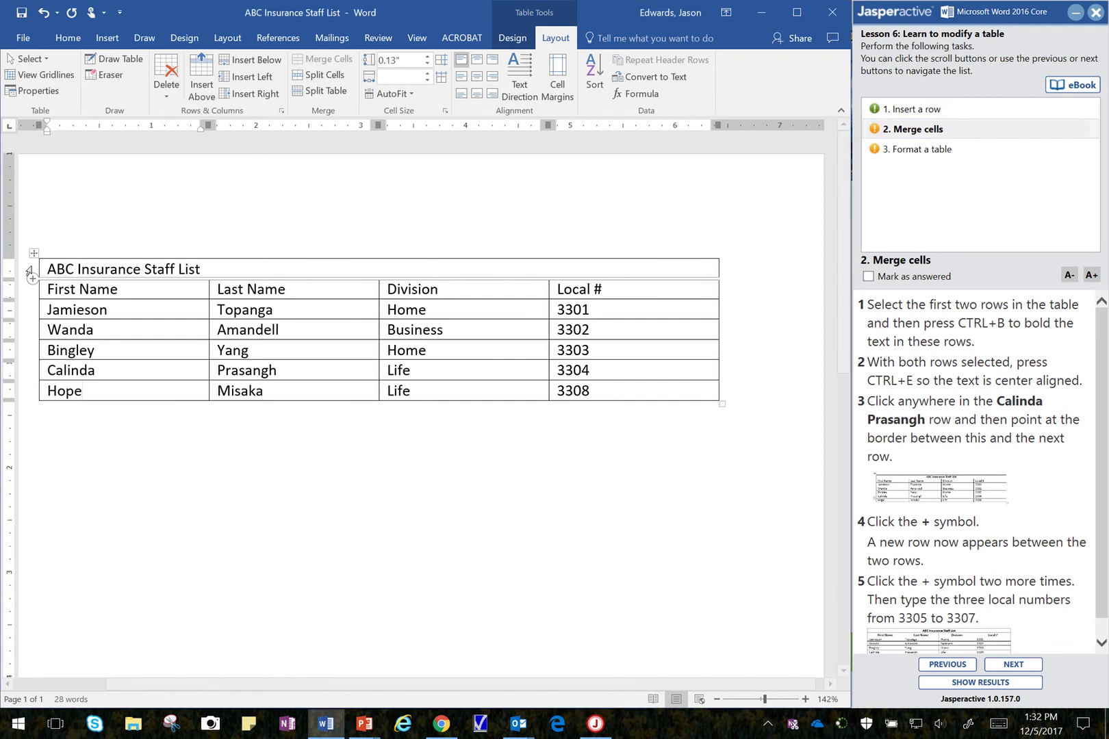
Select the title and header rows, then bold them with Ctrl+B and center them with Ctrl+E.
drag(28, 269, 25, 291)
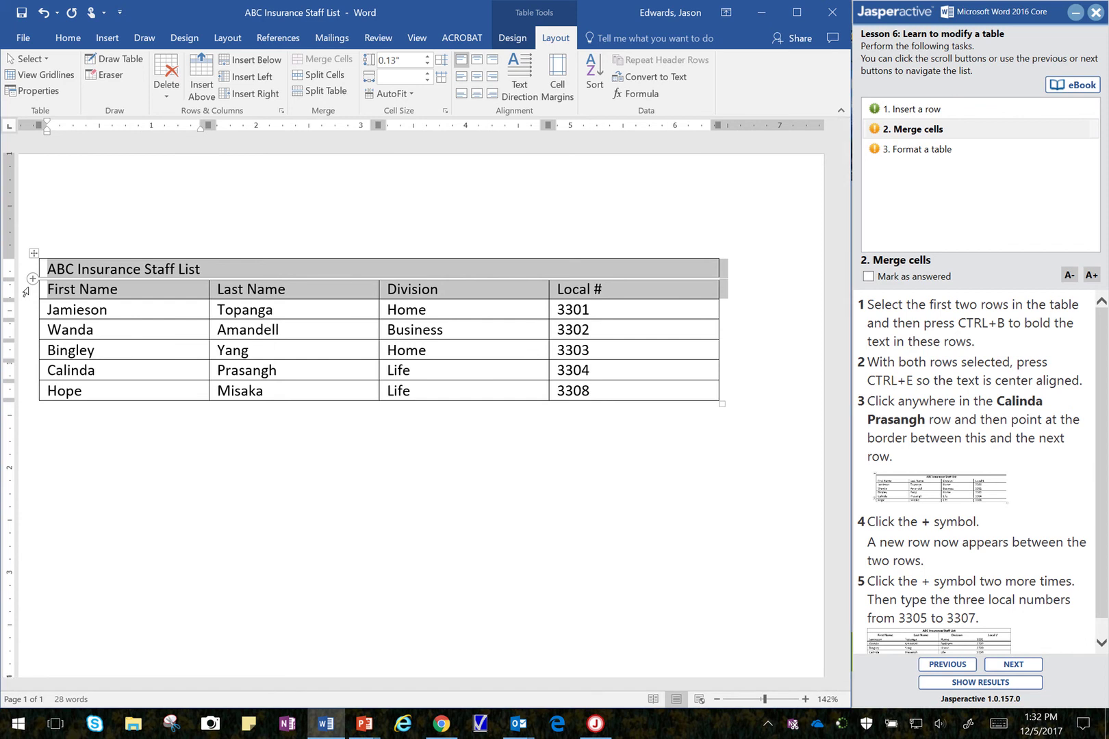
drag(26, 292, 26, 294)
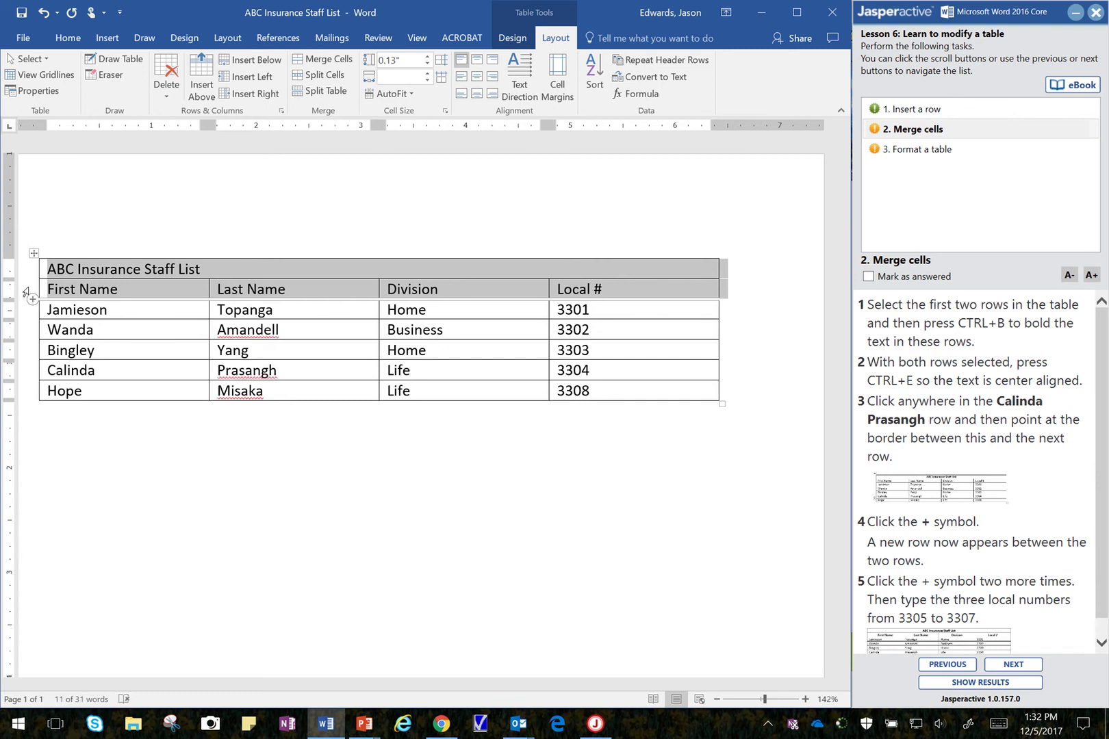
key(ctrl+b)
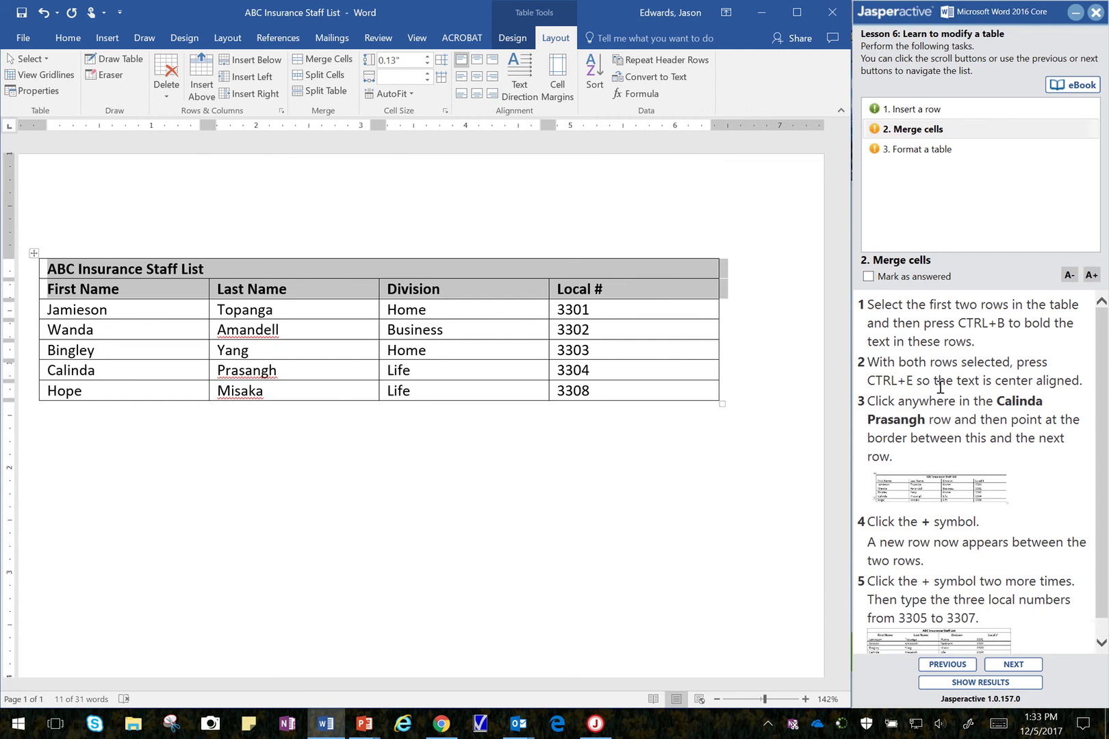
key(ctrl+e)
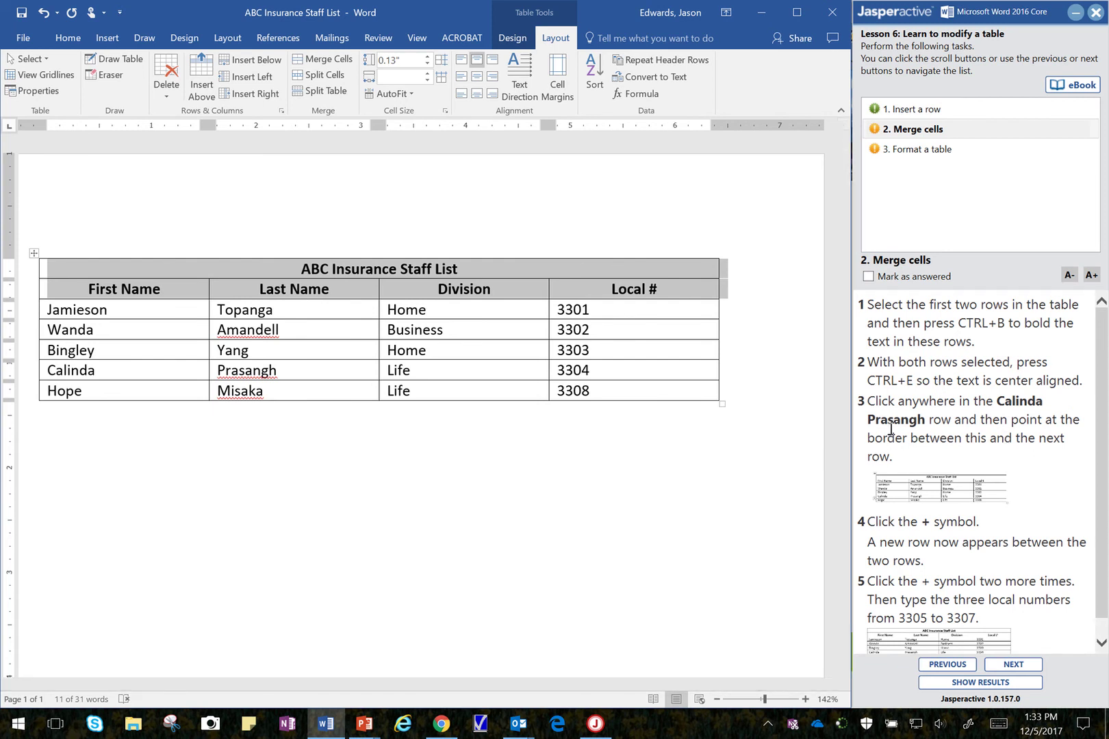
Insert one empty row between the Calinda and Hope rows.
click(105, 376)
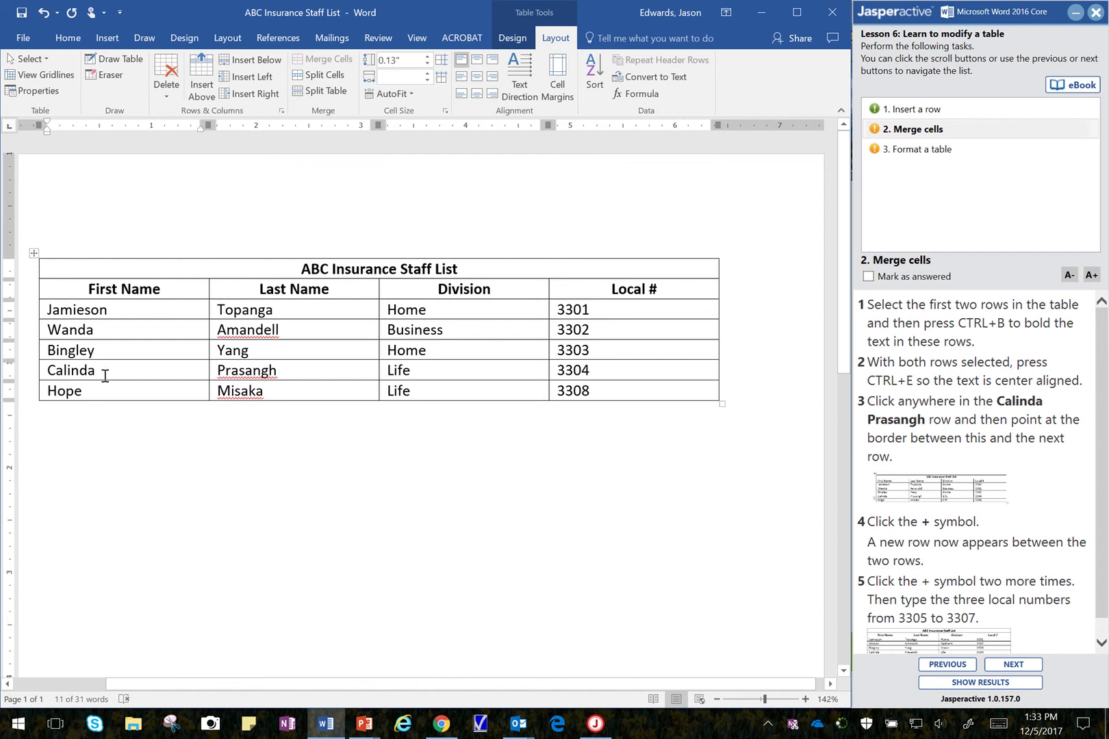
mouse_move(35, 380)
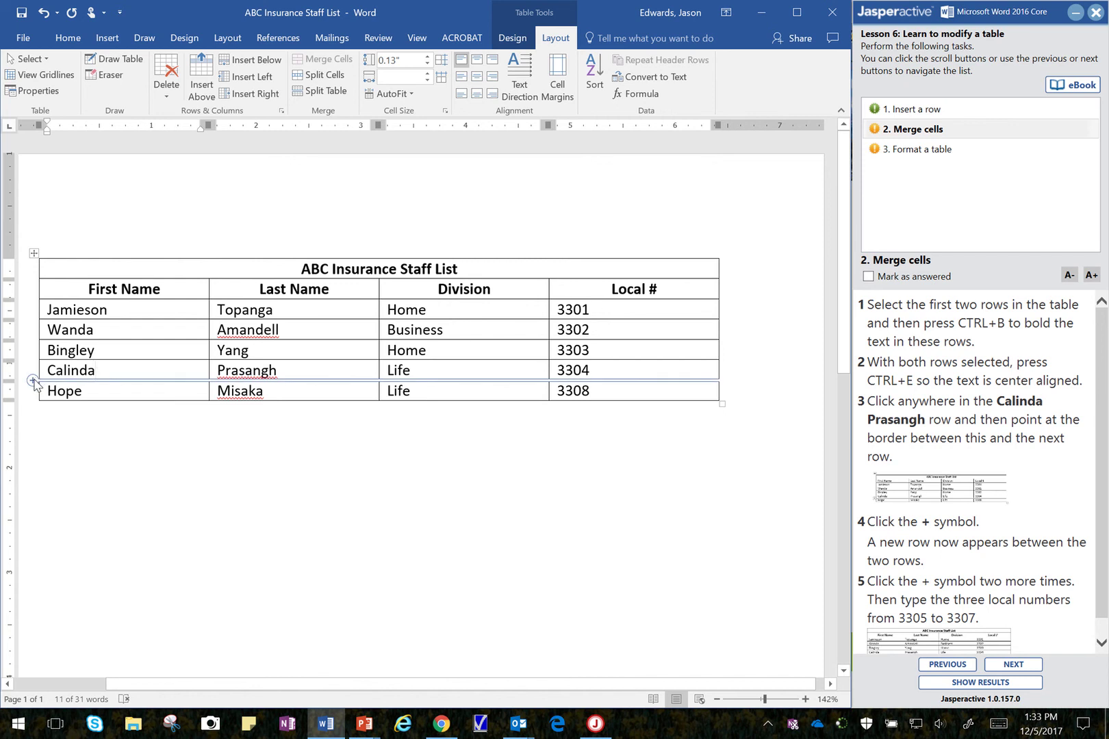
click(32, 380)
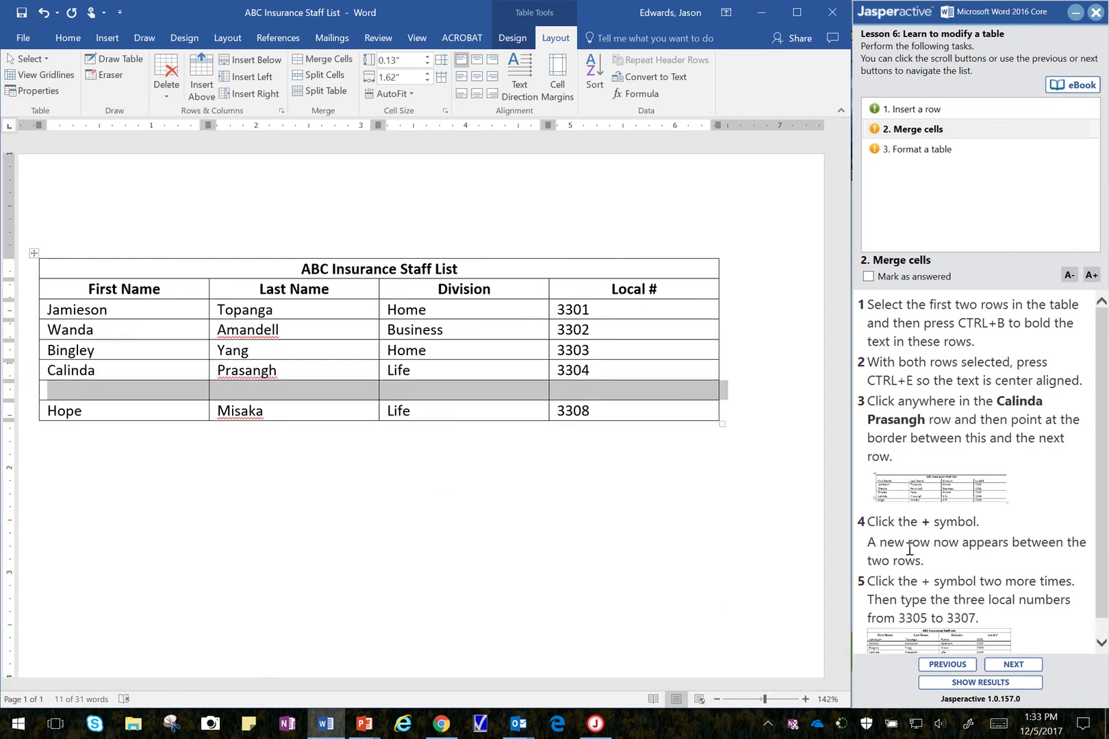
Enlarge the lesson's reference table picture and move it below the staff table.
click(915, 501)
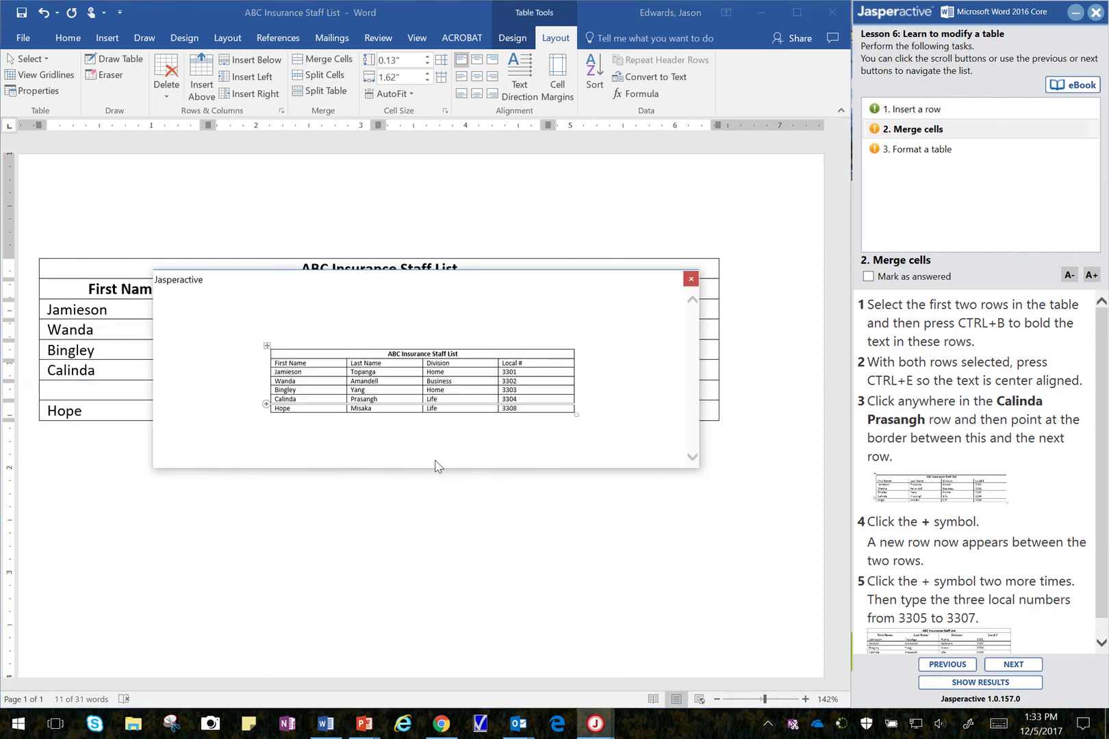
drag(382, 289, 355, 460)
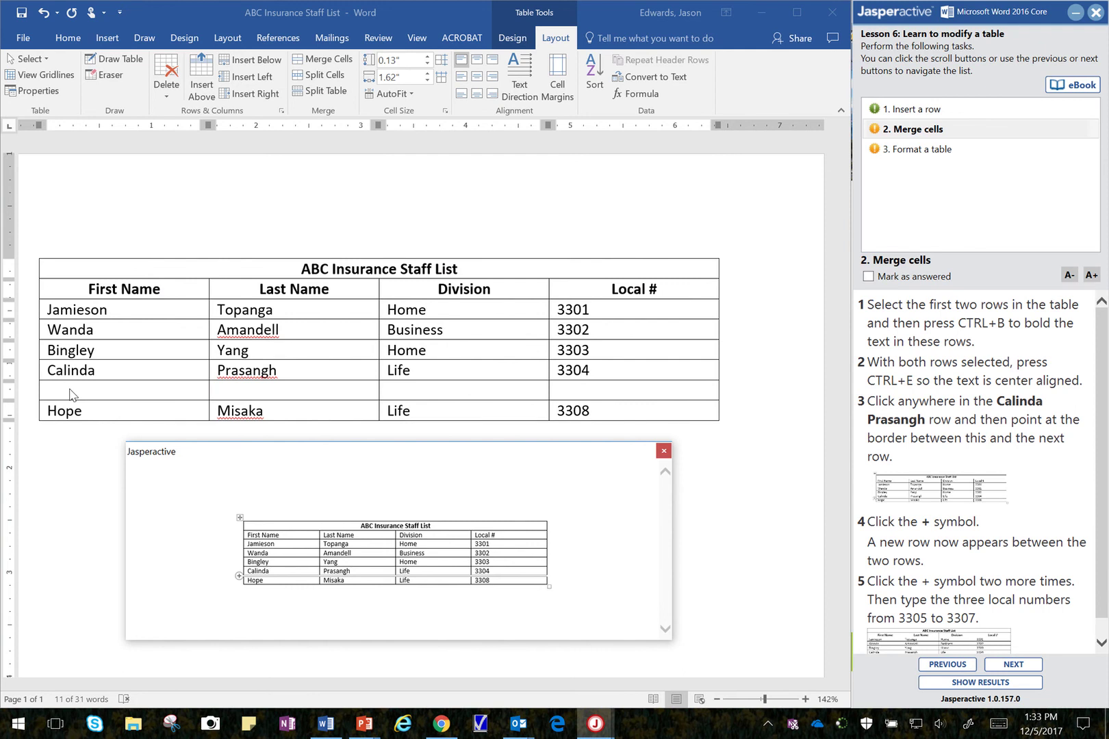
click(664, 452)
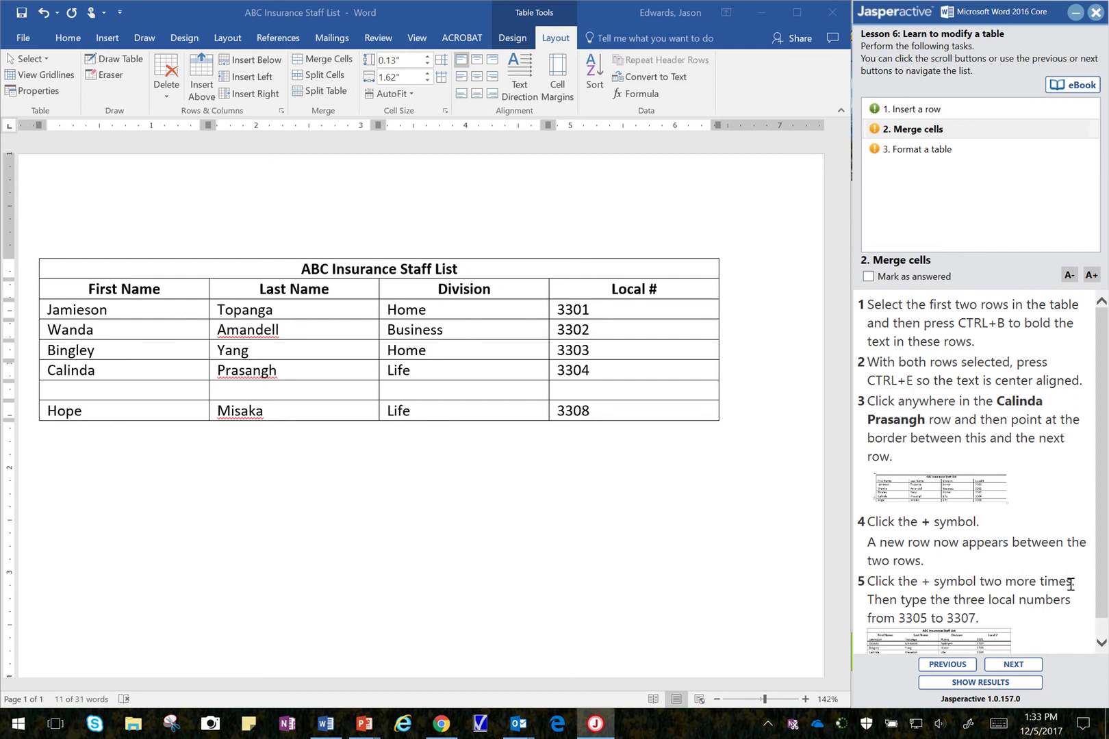
scroll(1102, 555, down, 1)
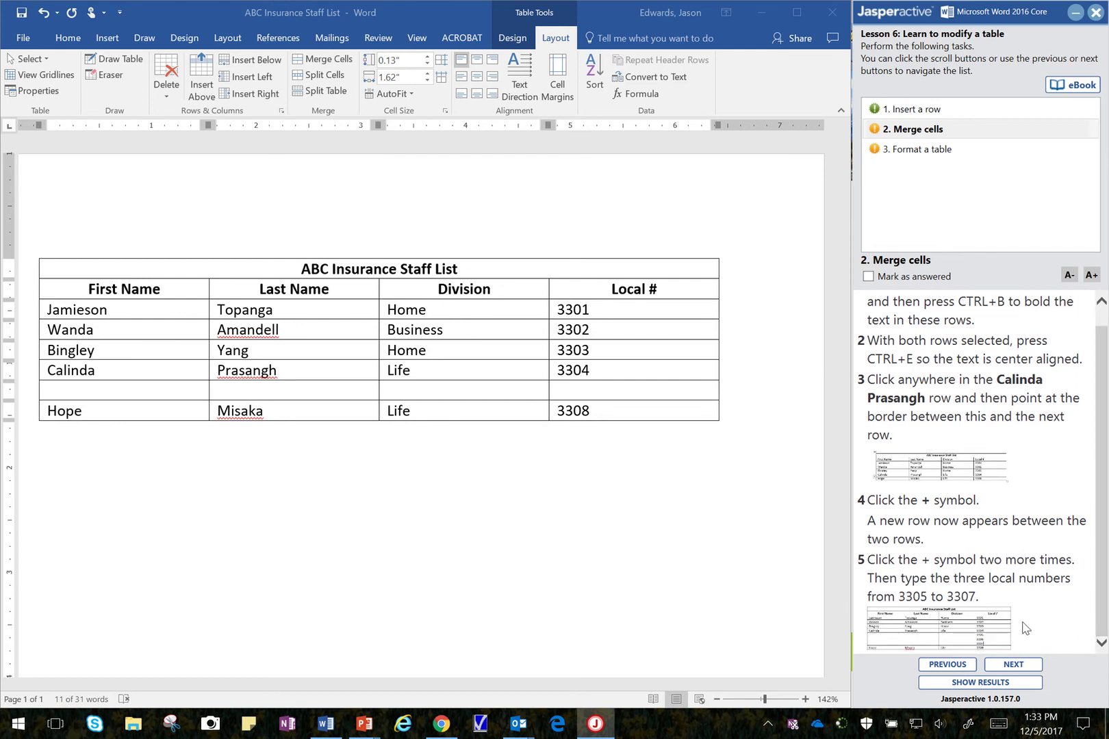
click(938, 629)
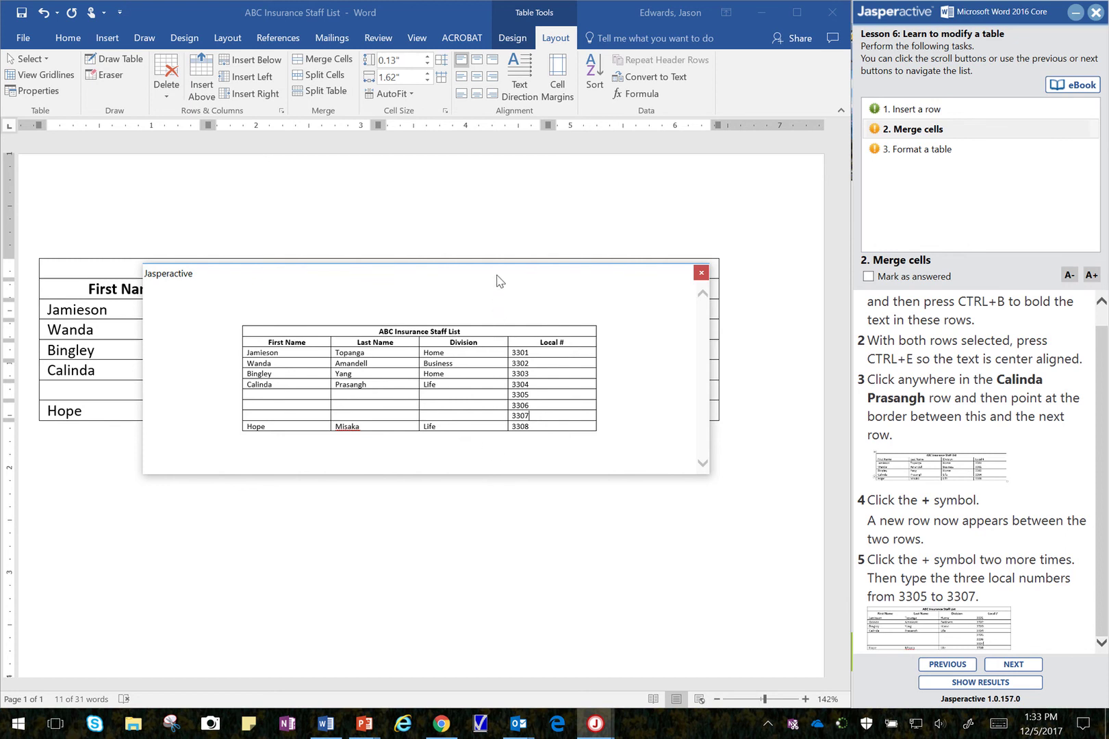
drag(500, 279, 457, 503)
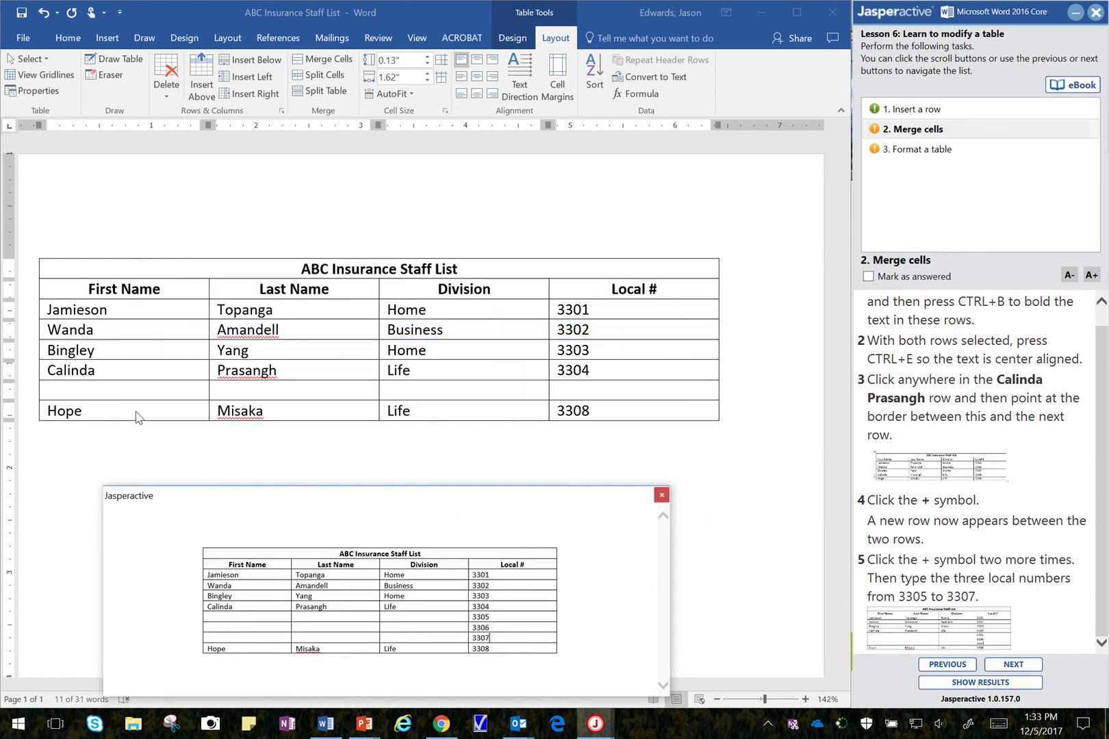
Add two more empty rows above the Hope row, making three new rows.
double_click(62, 396)
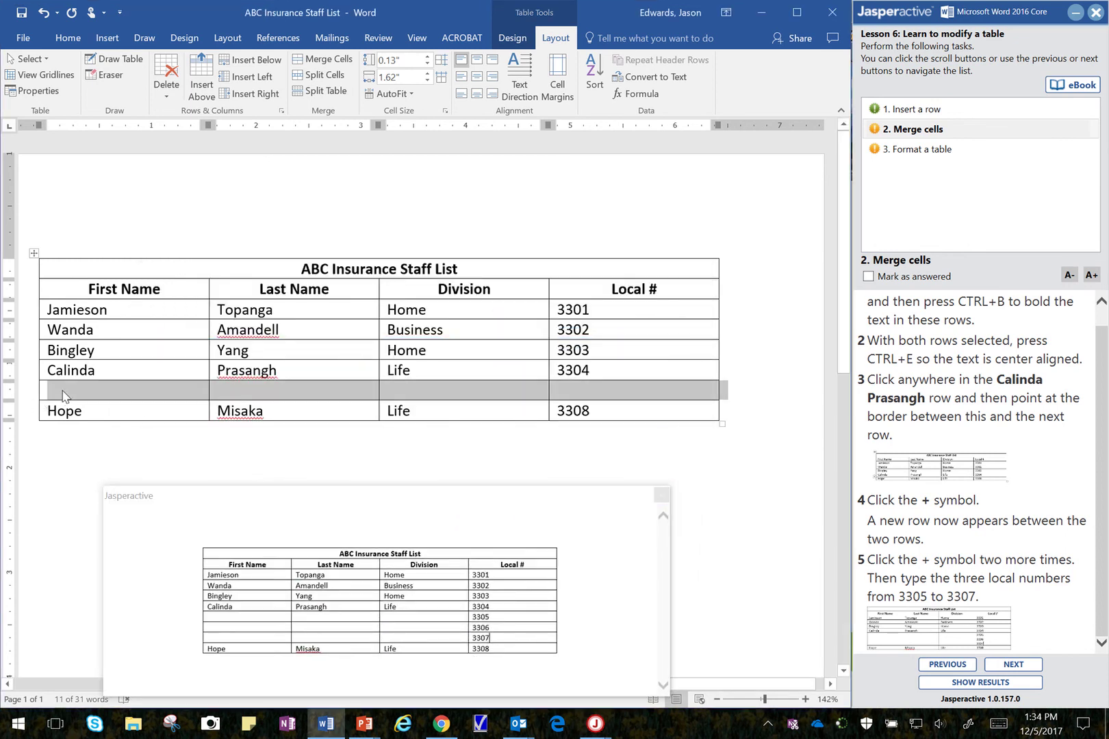
click(102, 393)
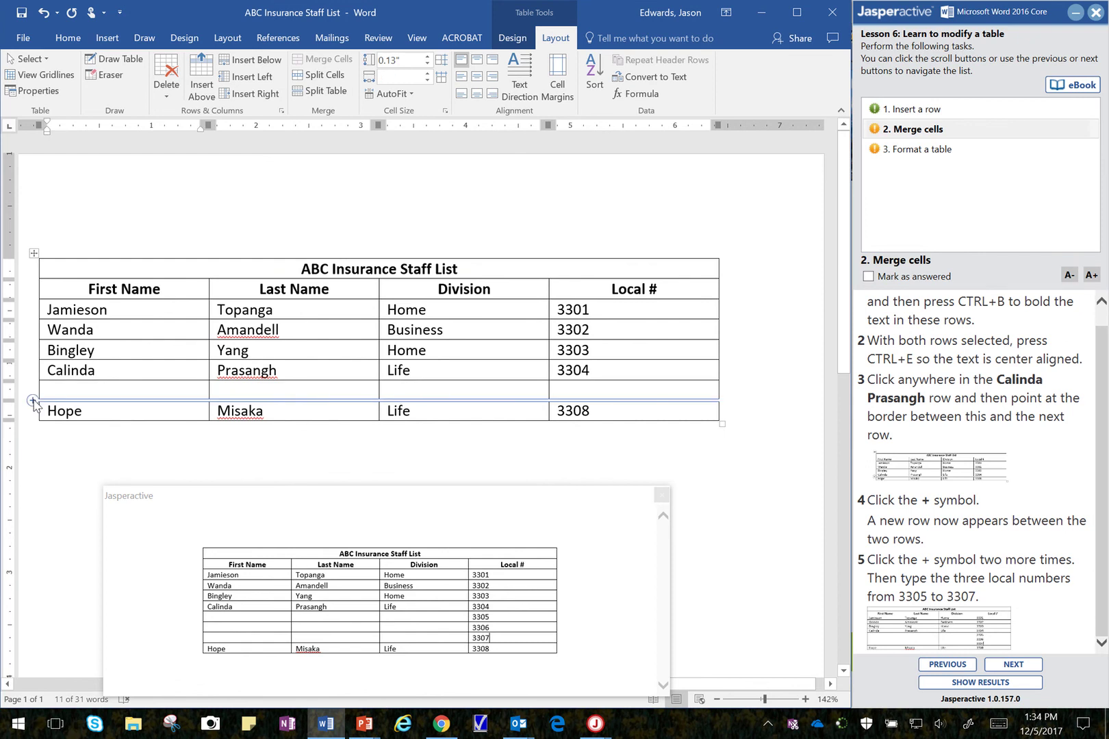
click(33, 401)
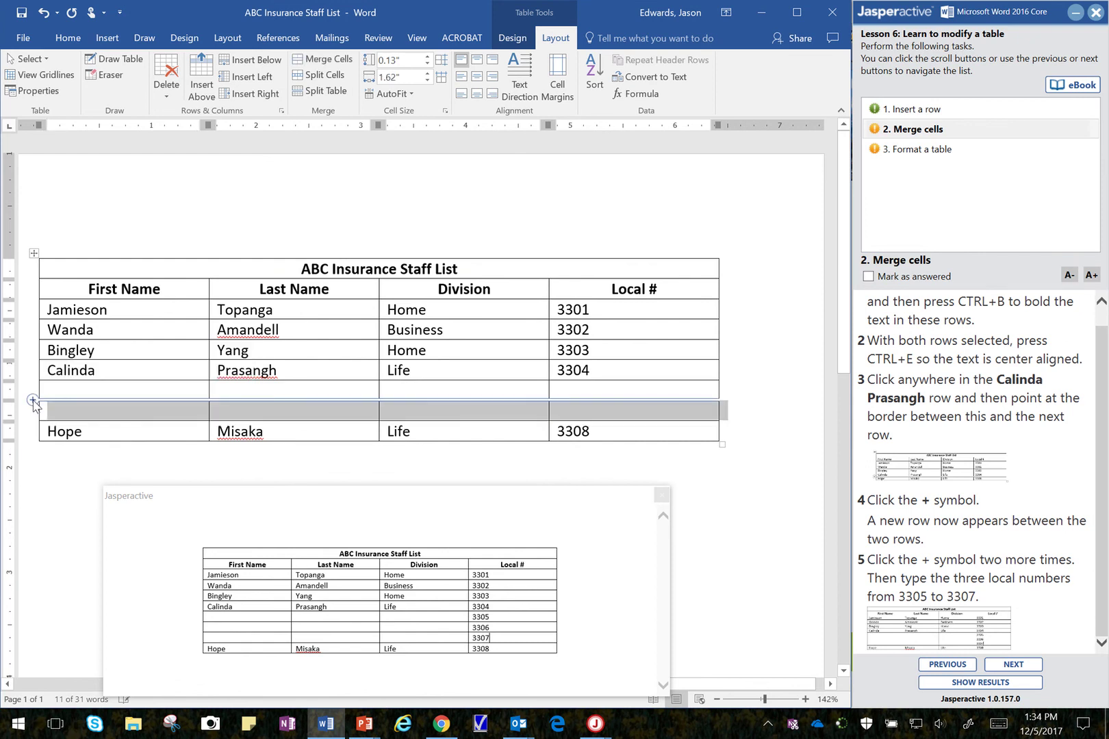
click(33, 401)
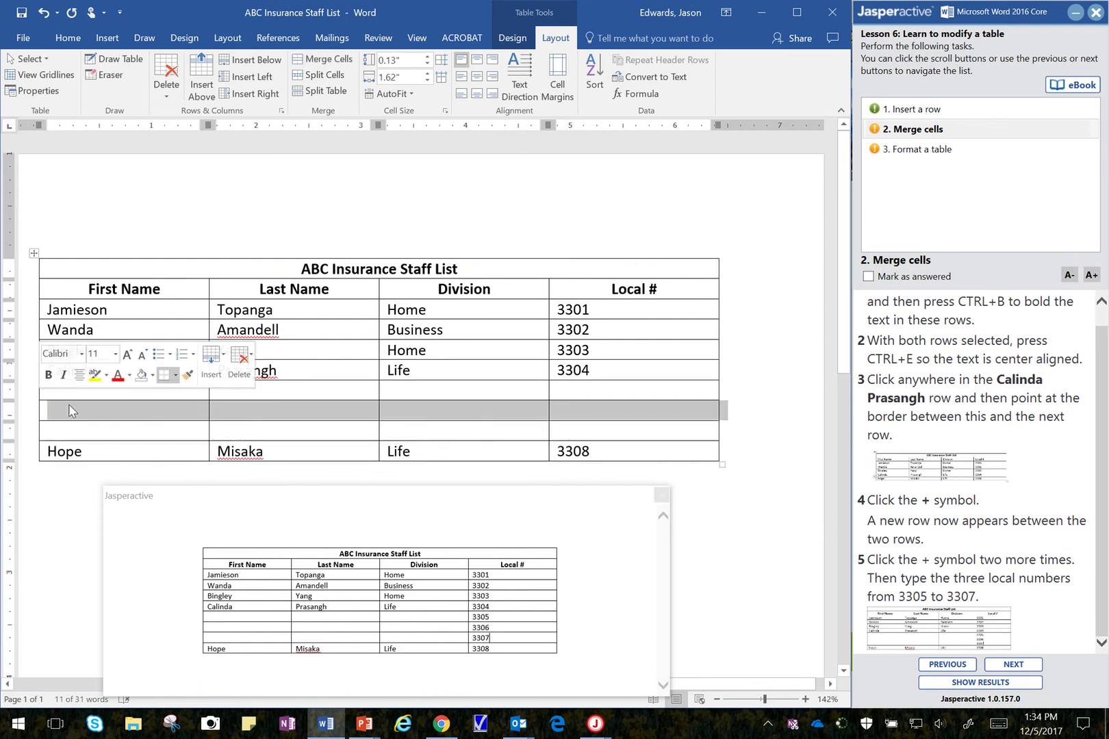
click(427, 395)
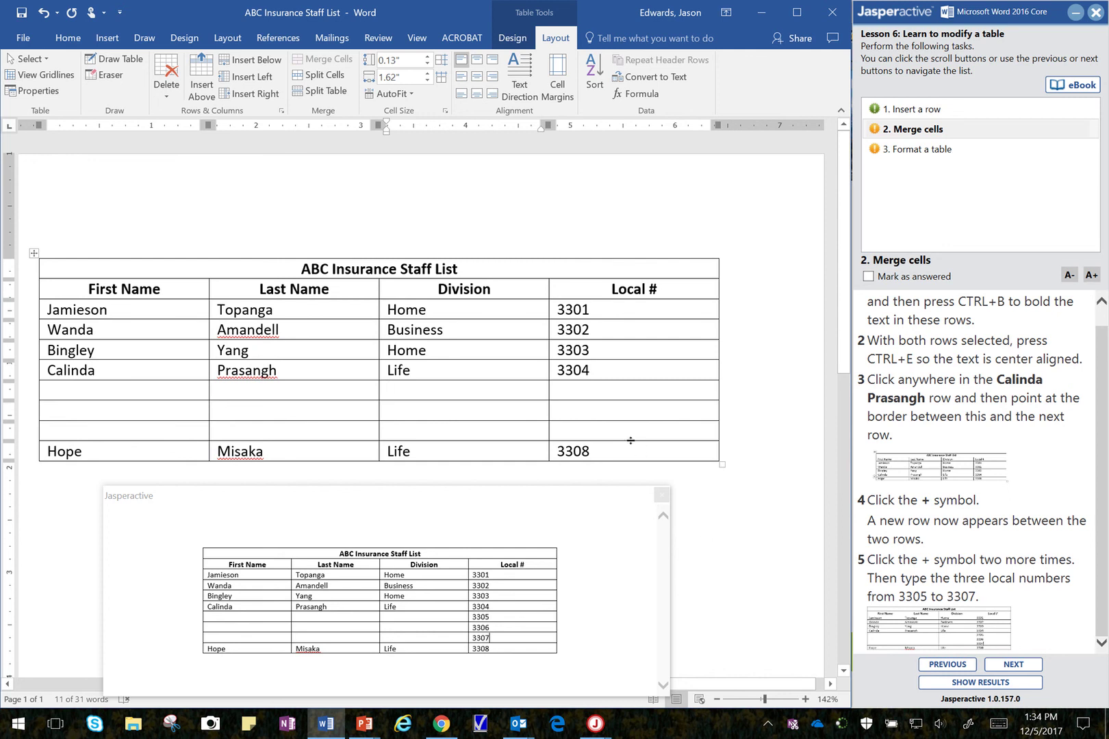
Enter 3305, 3306 and 3307 in the Local # cells of the three new rows.
click(625, 391)
text(330)
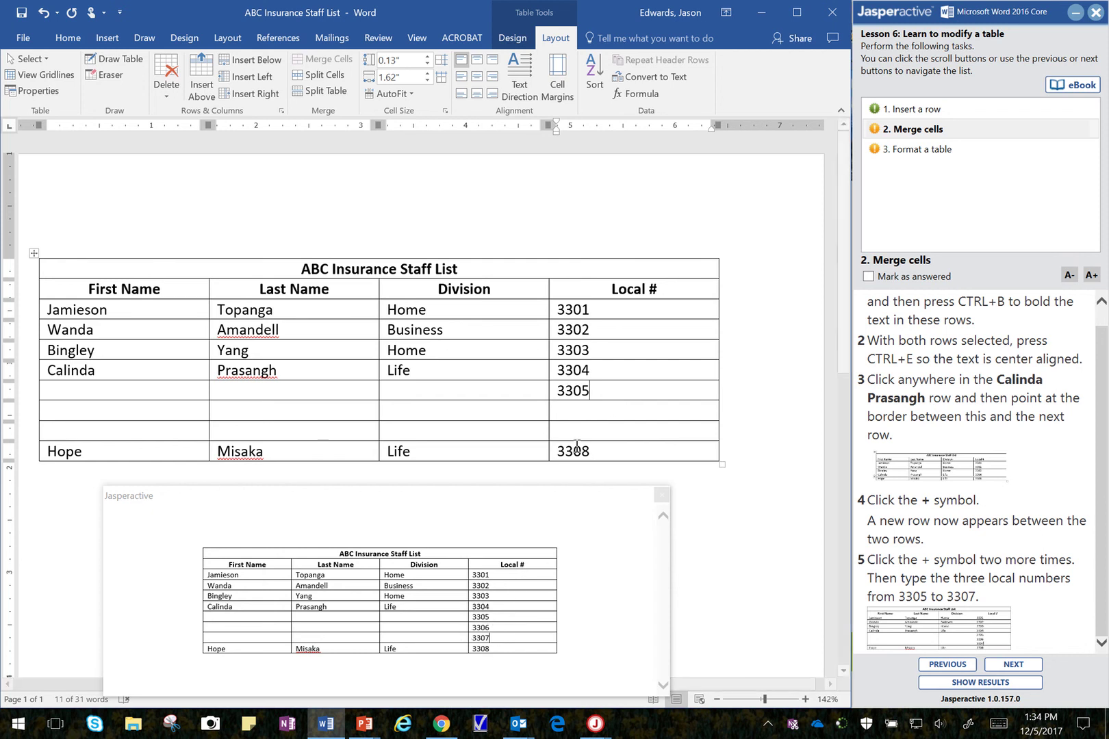
click(583, 408)
text(3306)
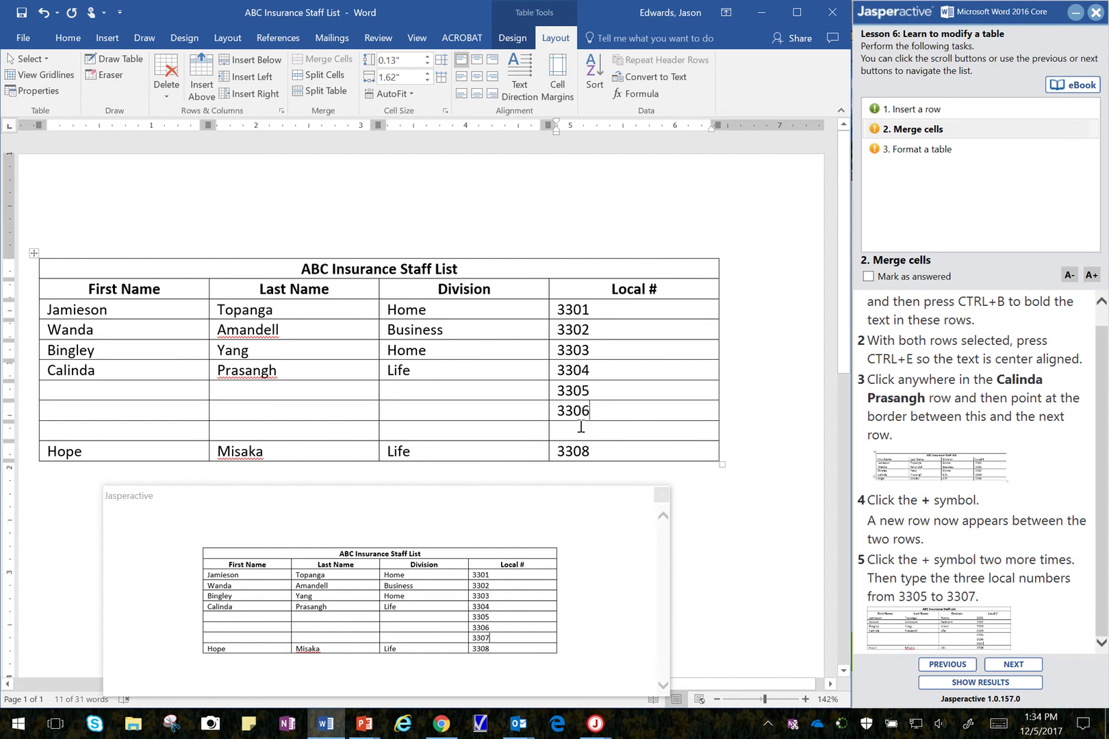
click(581, 426)
text(3307)
Mark Merge cells as answered, show the Format a table steps, and close the example preview.
click(1106, 534)
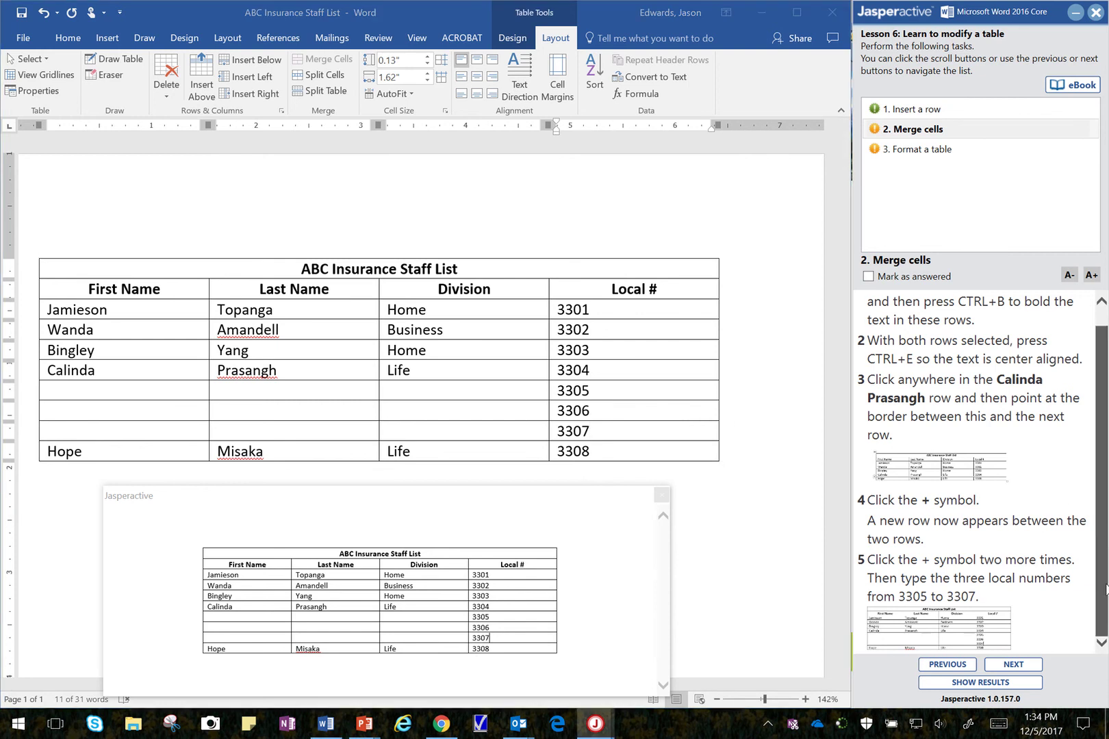
click(888, 278)
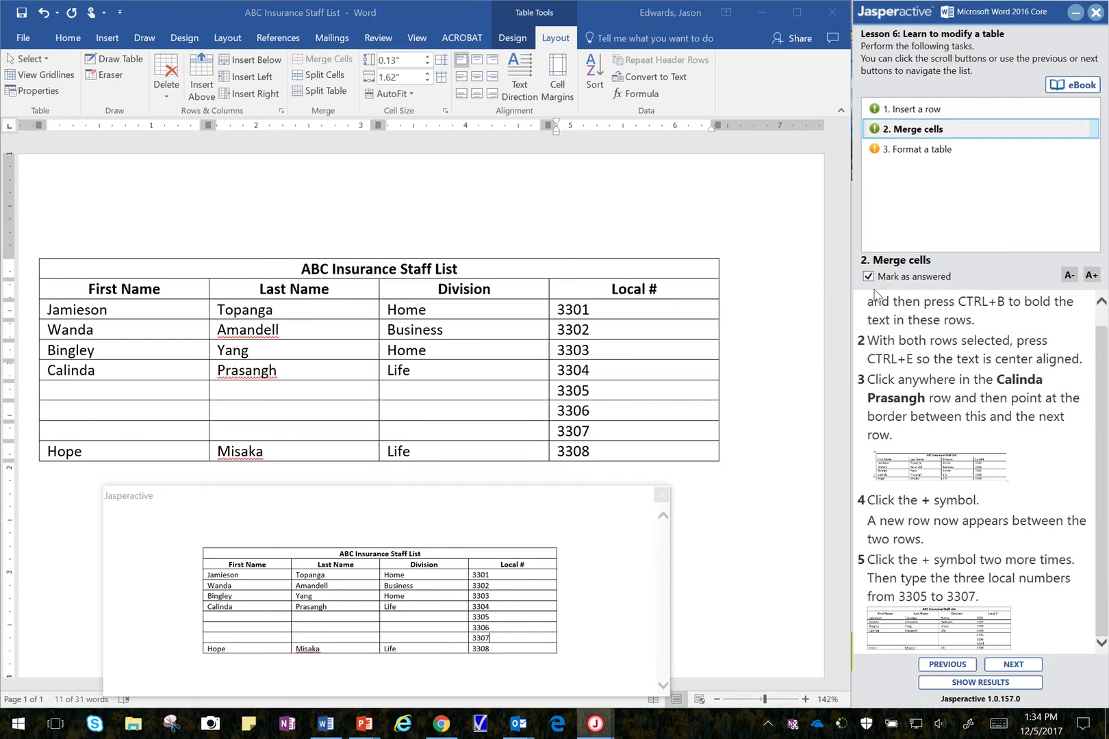
click(907, 150)
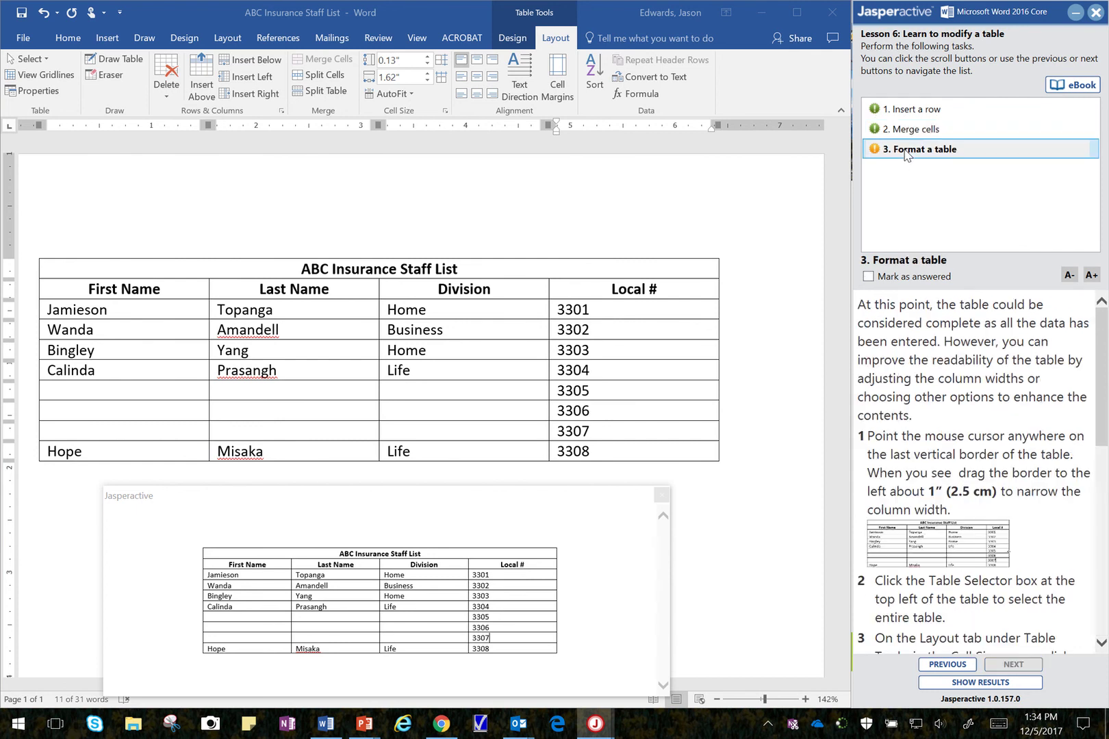
click(662, 495)
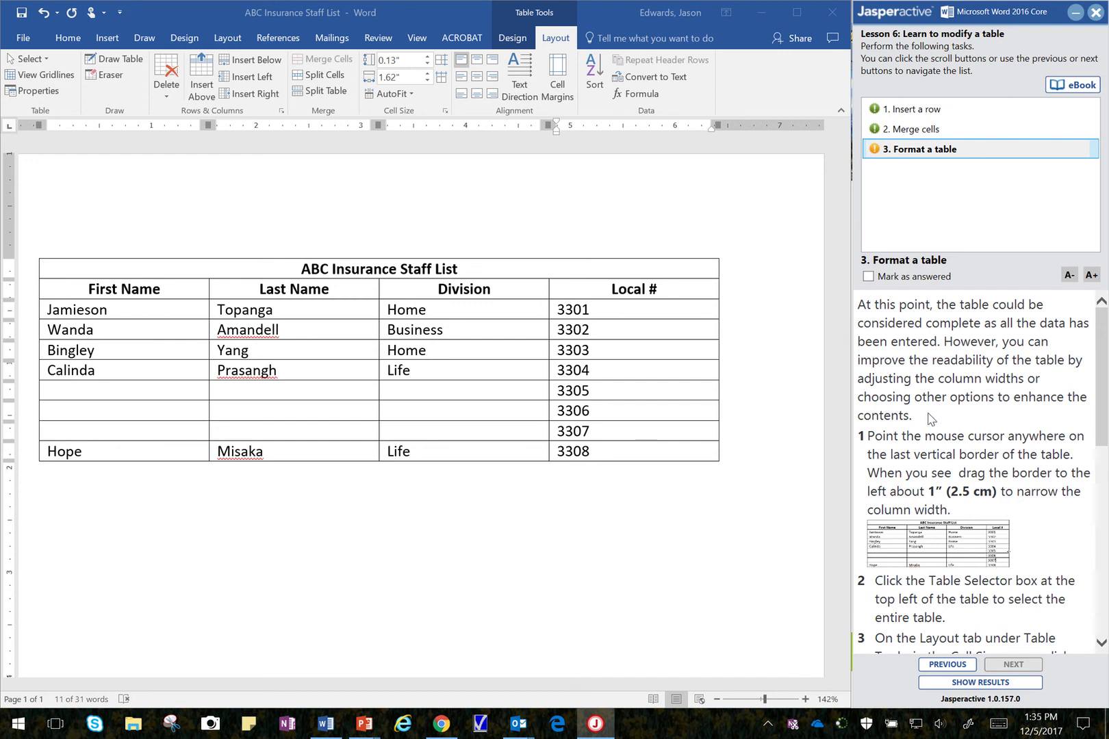
click(1102, 403)
Open the enlarged example-table preview and drag it below the staff table.
drag(1104, 404, 1106, 455)
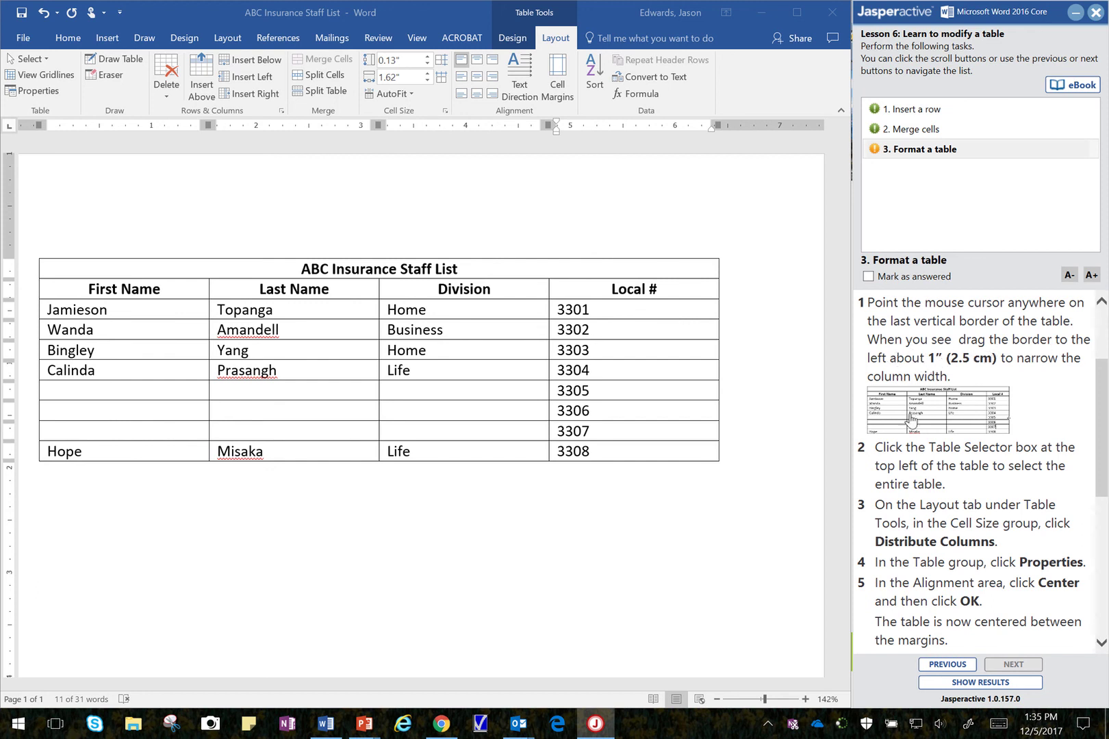
click(968, 429)
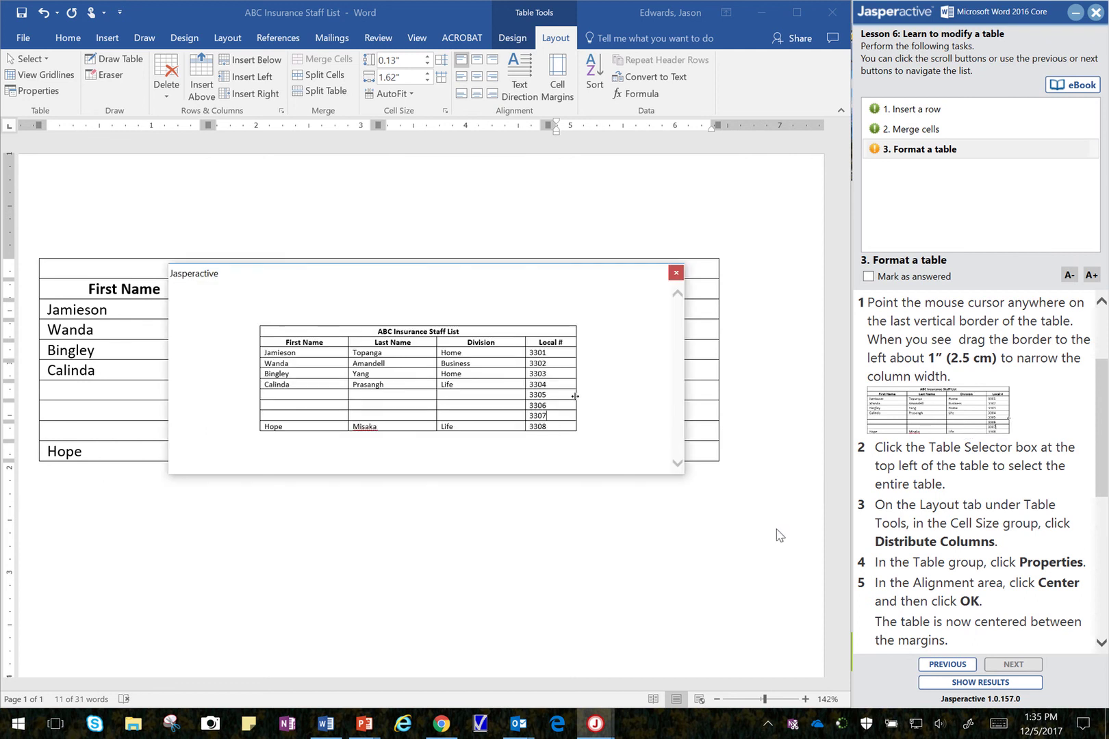
drag(565, 275, 571, 427)
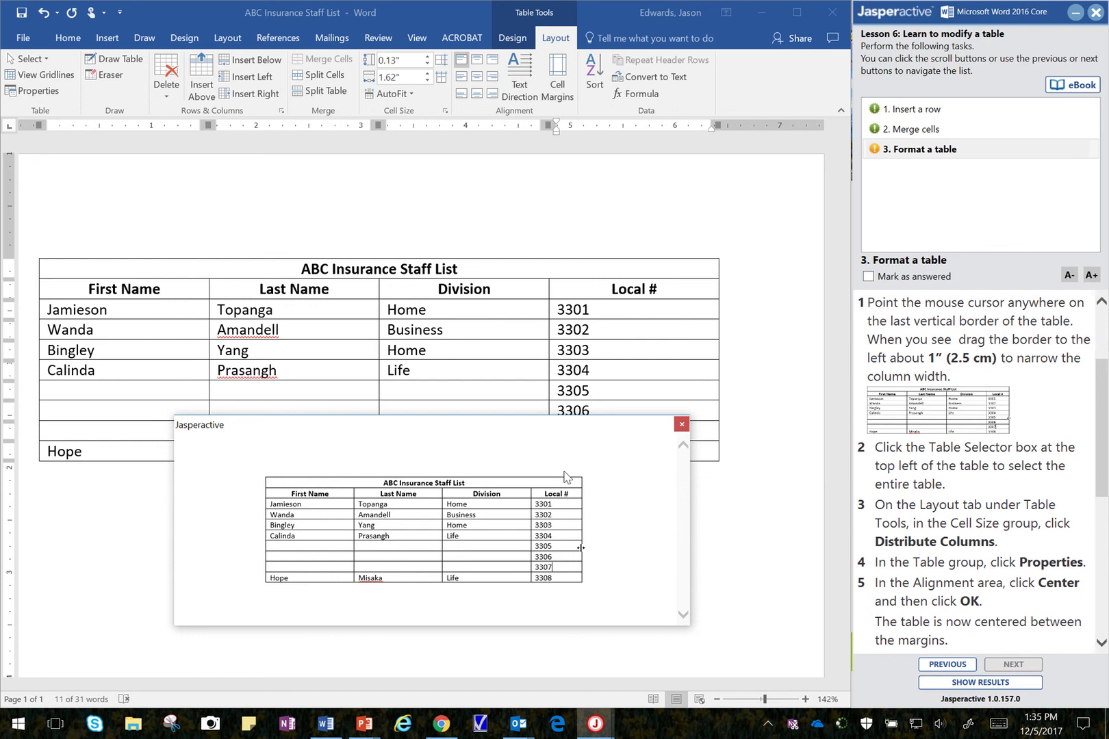
drag(554, 428, 560, 472)
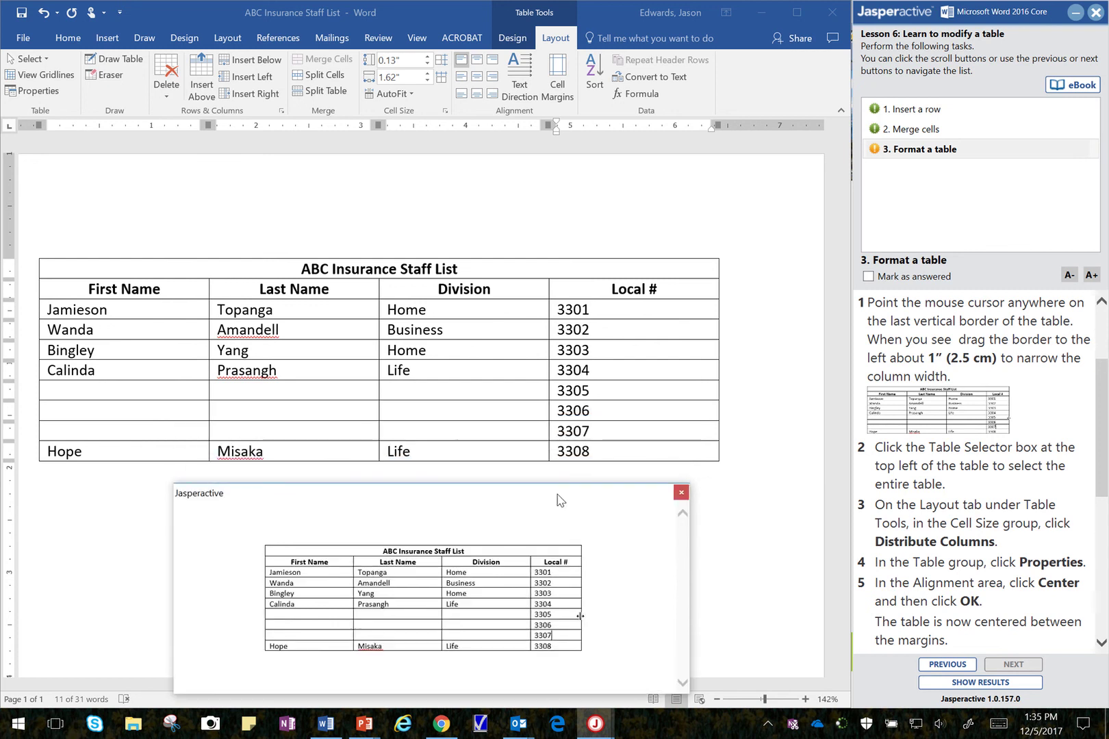
click(719, 380)
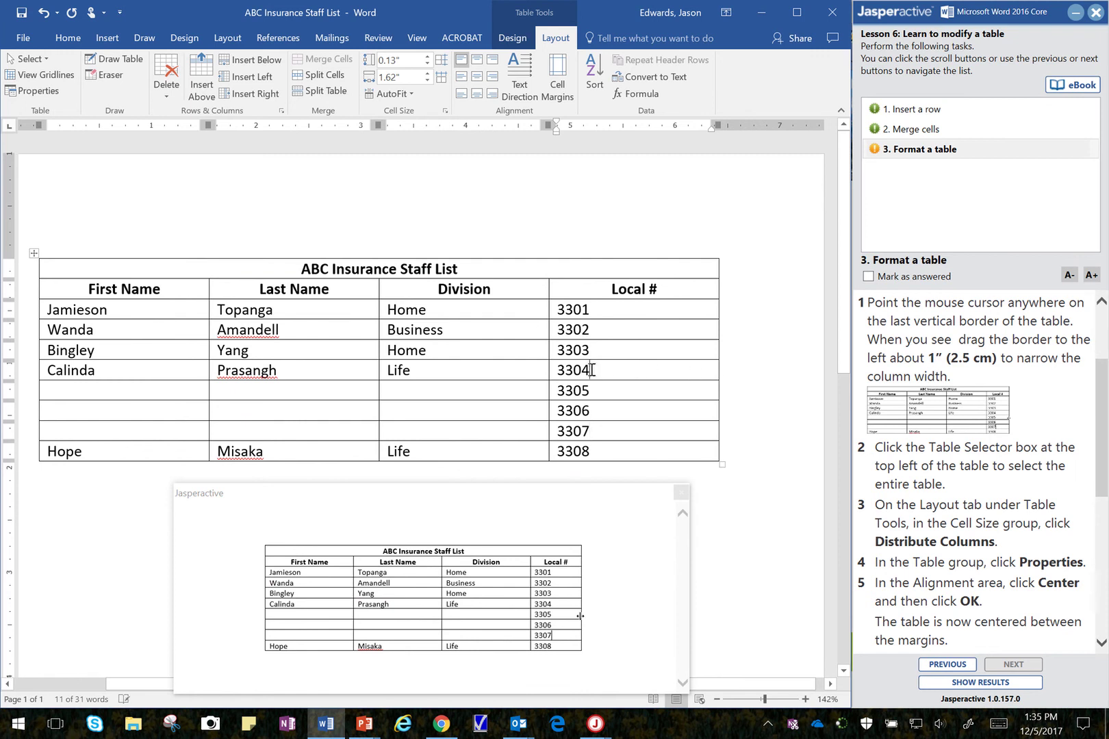
Click into the Life and 3304 cells, then clear the accidental cell selection.
drag(579, 369, 639, 370)
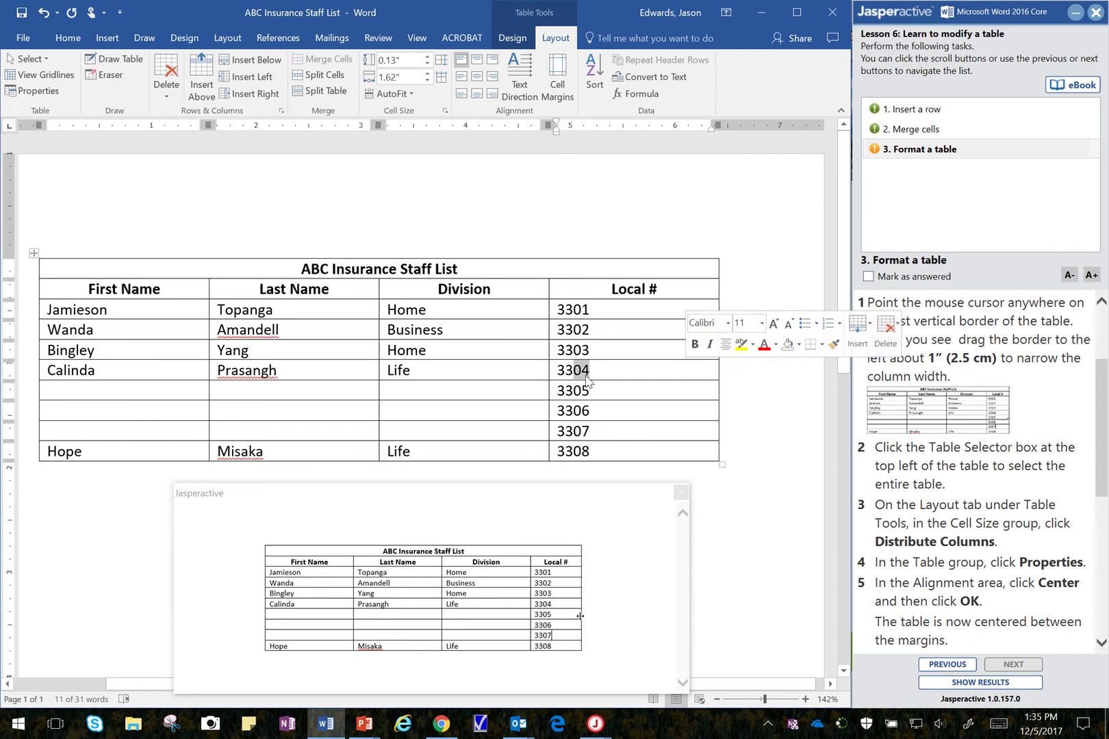
drag(418, 371, 606, 369)
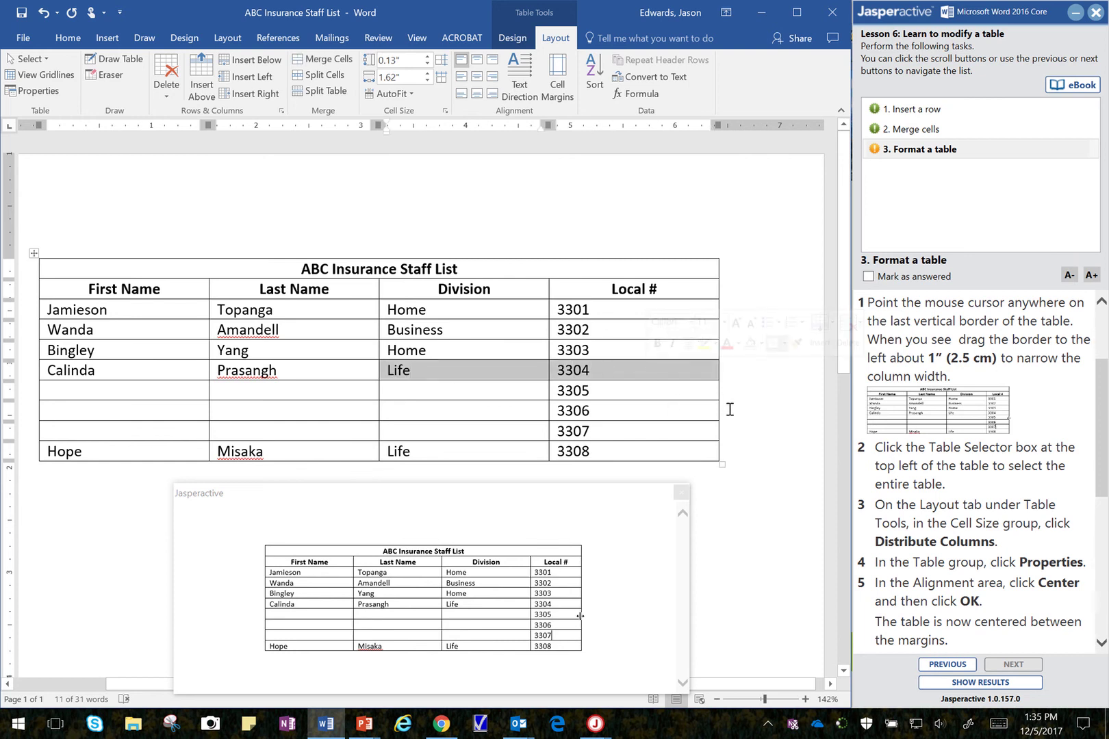
click(659, 434)
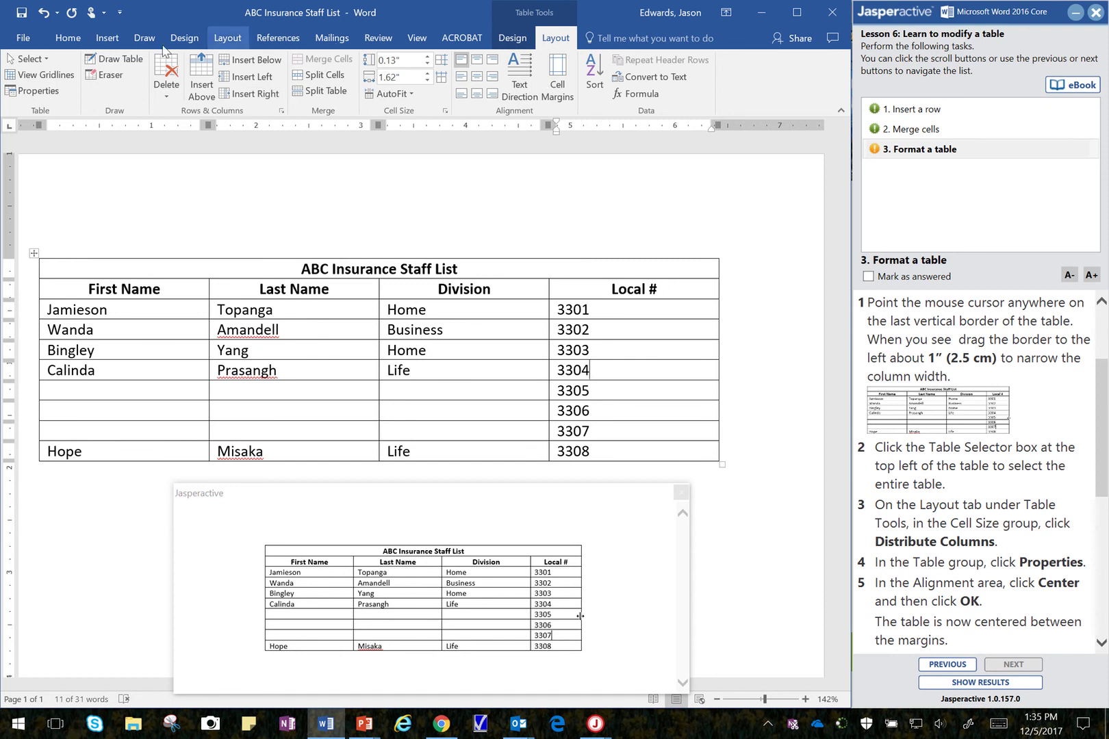
Drag the table's right border left about one inch to narrow the Local # column.
click(417, 38)
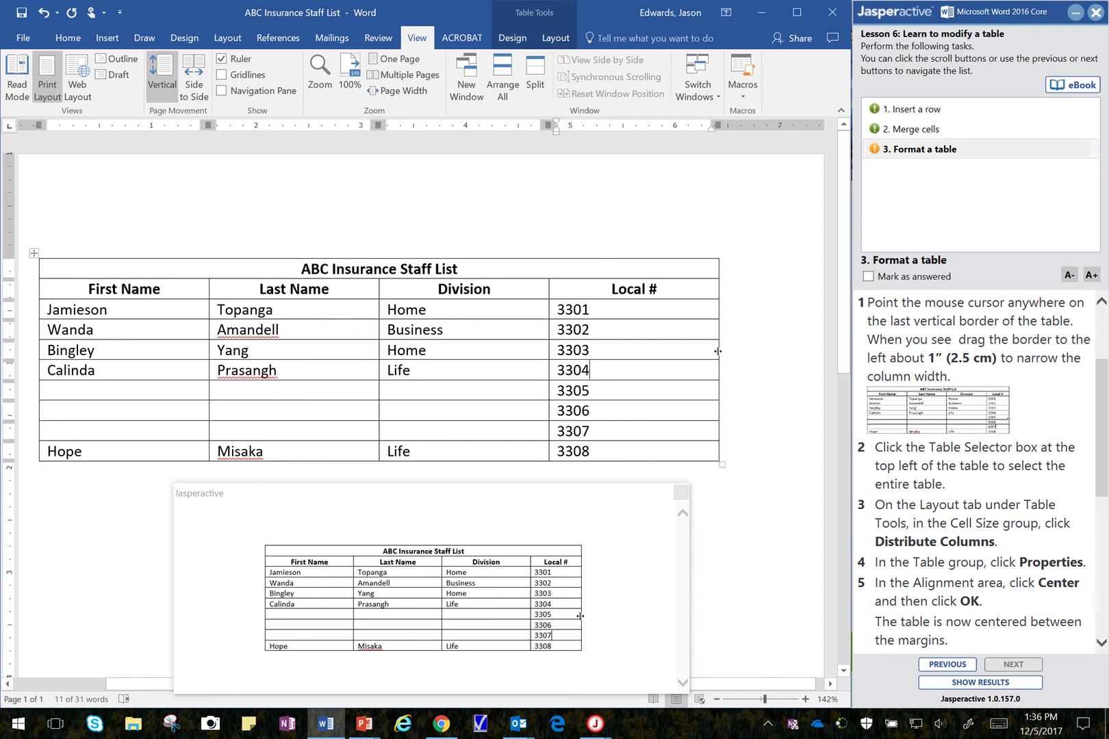
drag(717, 351, 663, 349)
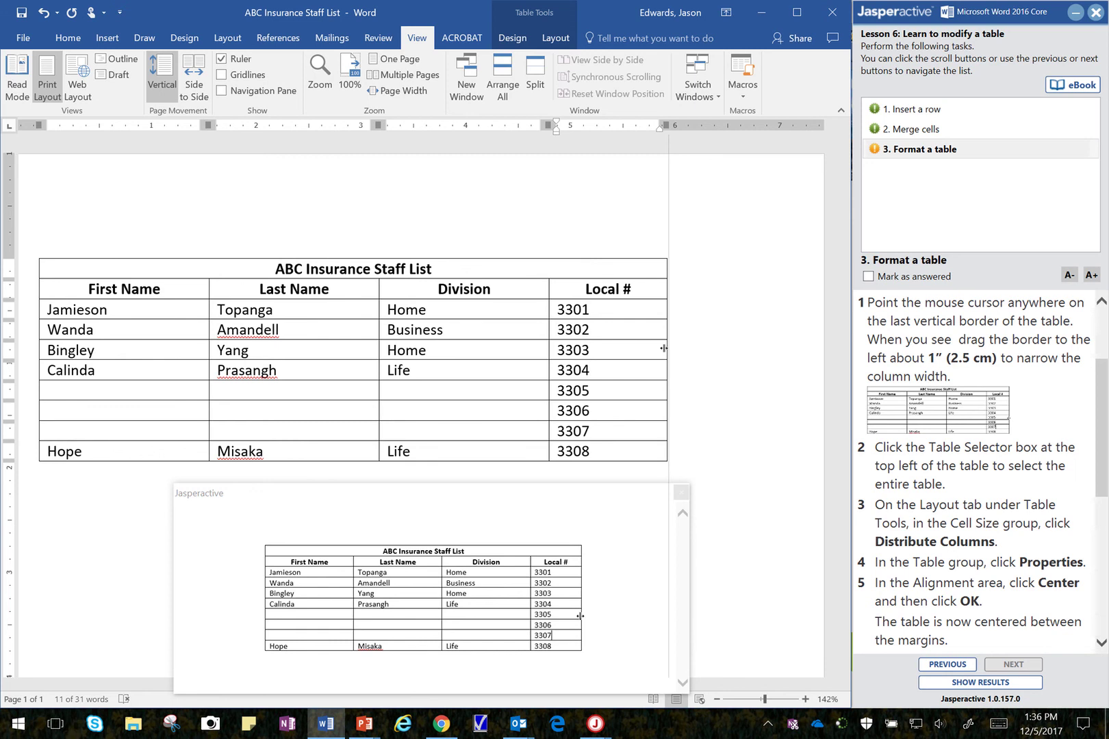
drag(664, 349, 623, 349)
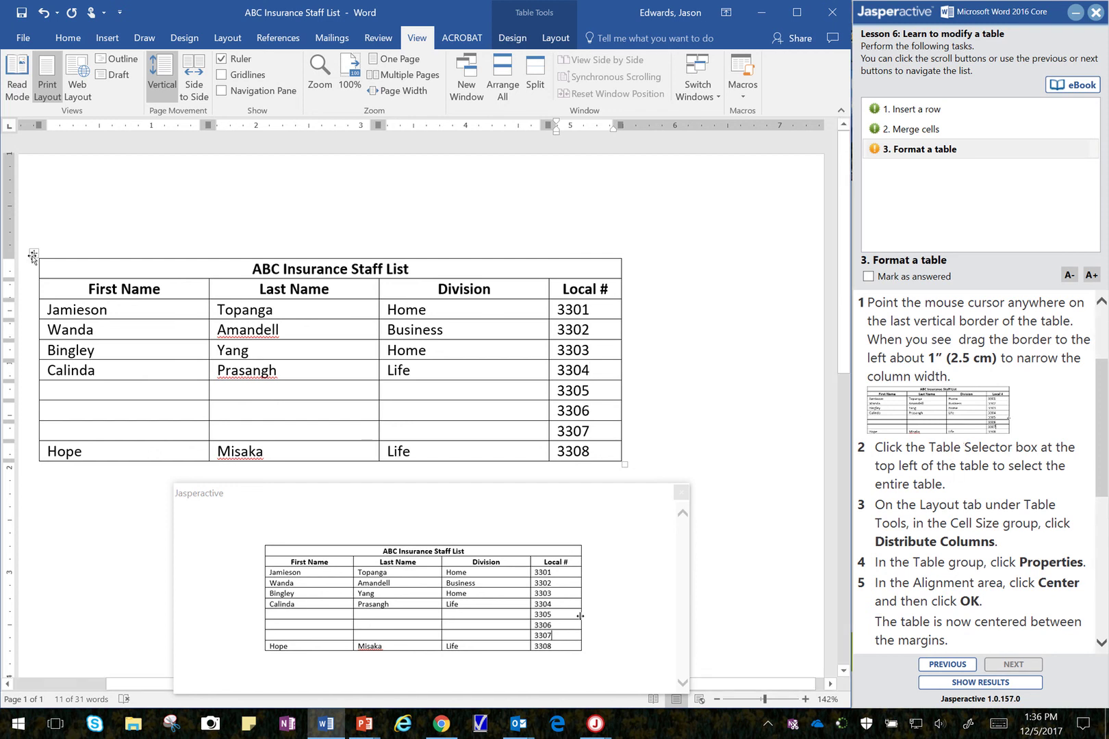
Dismiss the table preview and apply Distribute Columns so all four staff-table columns match.
click(681, 492)
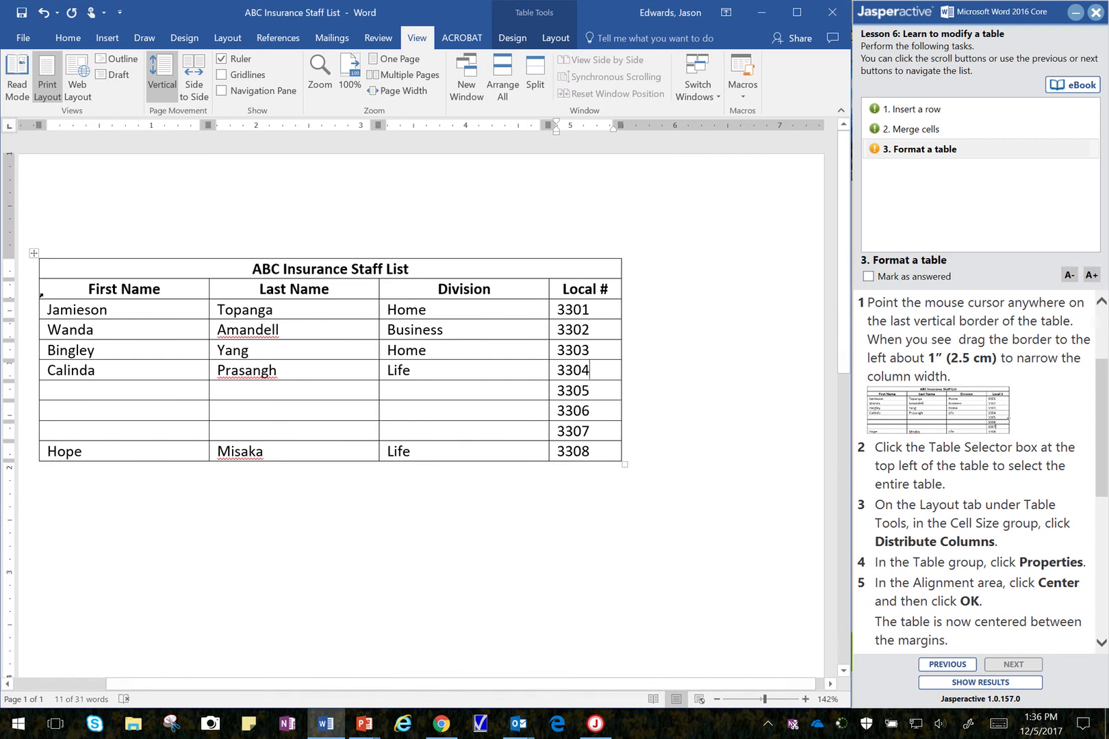
click(34, 253)
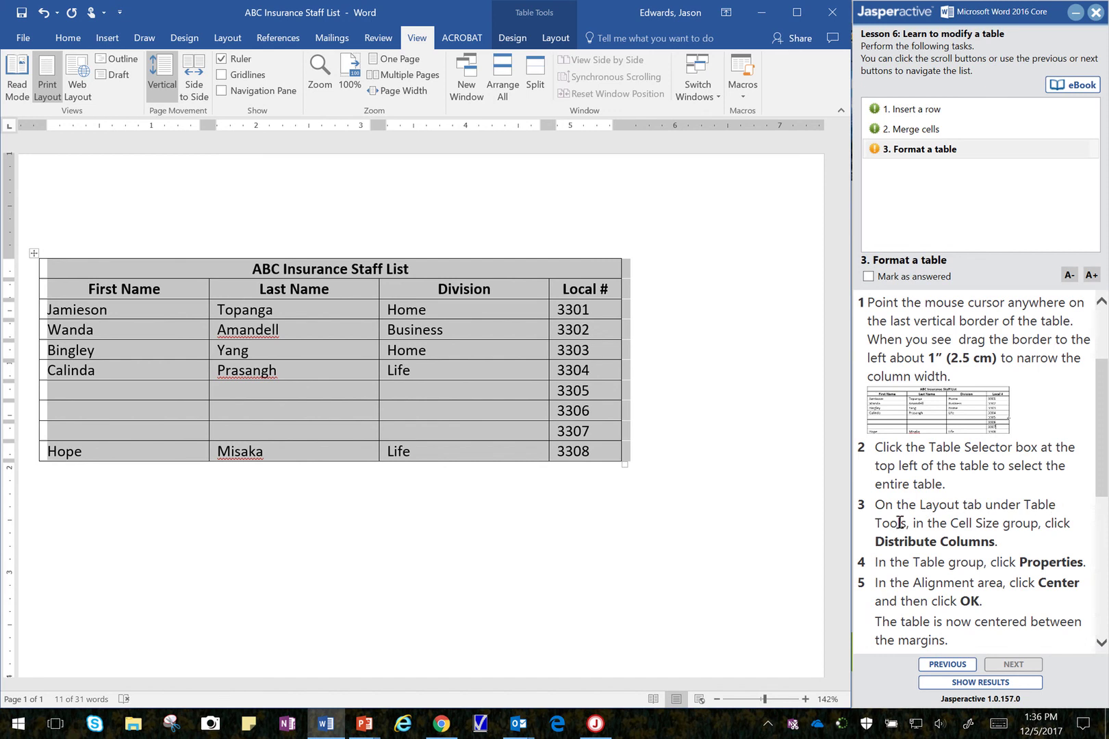
click(560, 43)
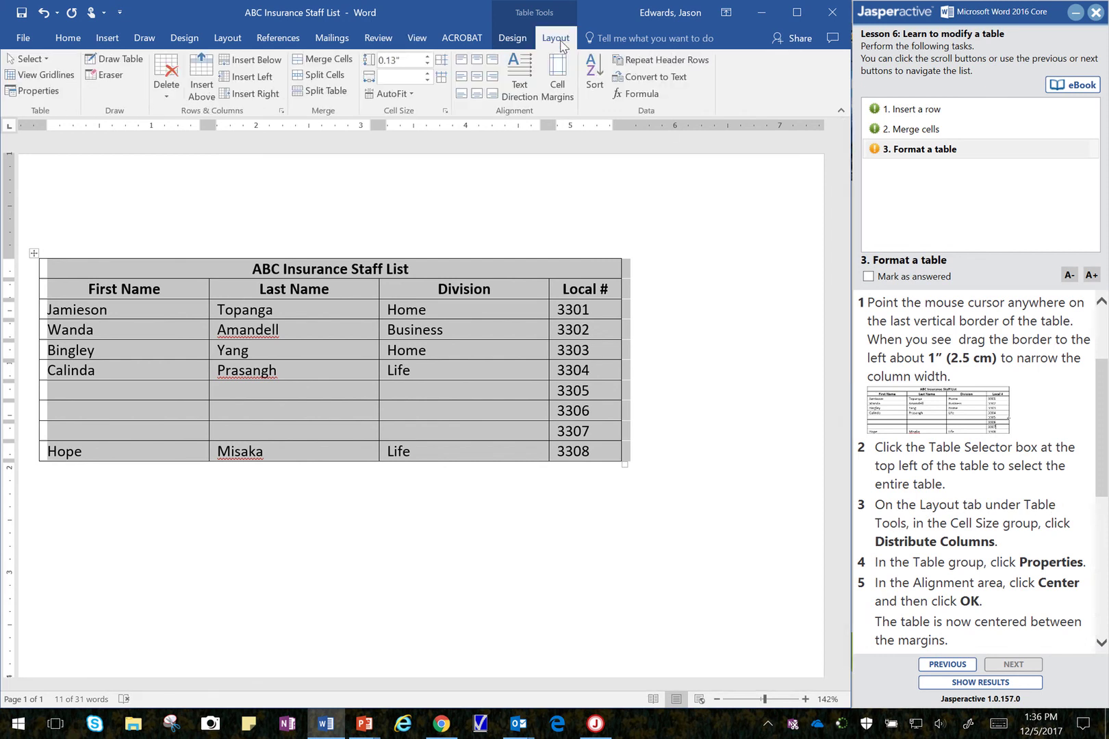
click(443, 79)
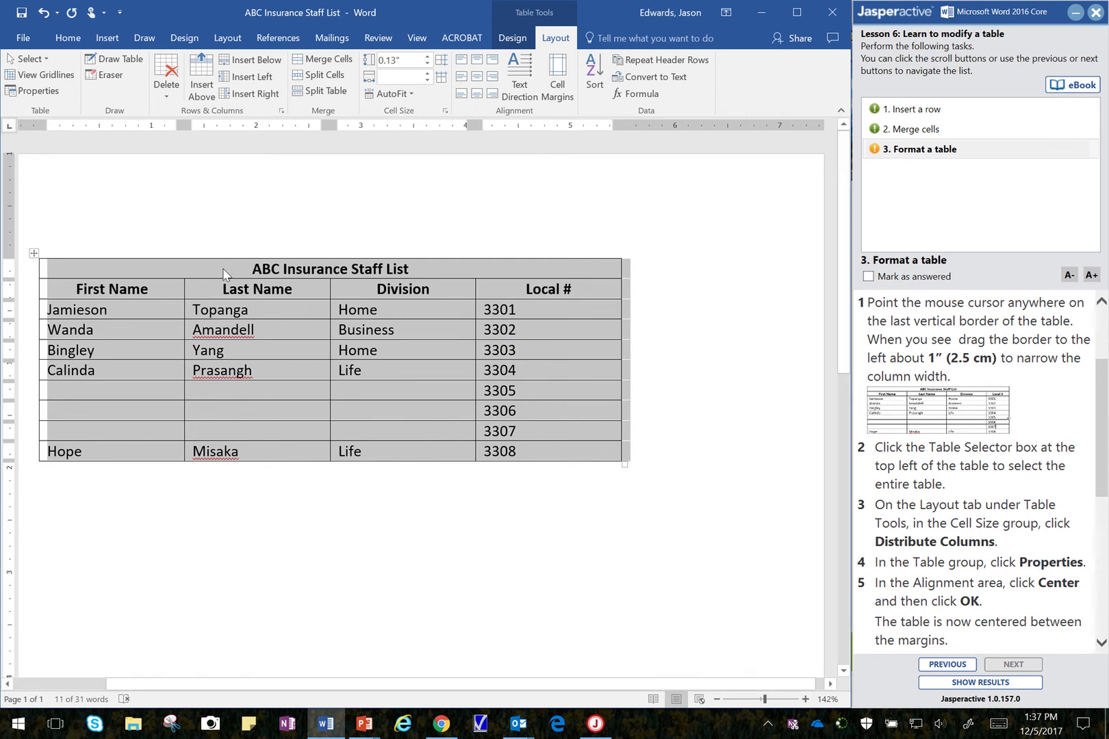
Set the staff table's alignment to Center in Table Properties.
right_click(35, 253)
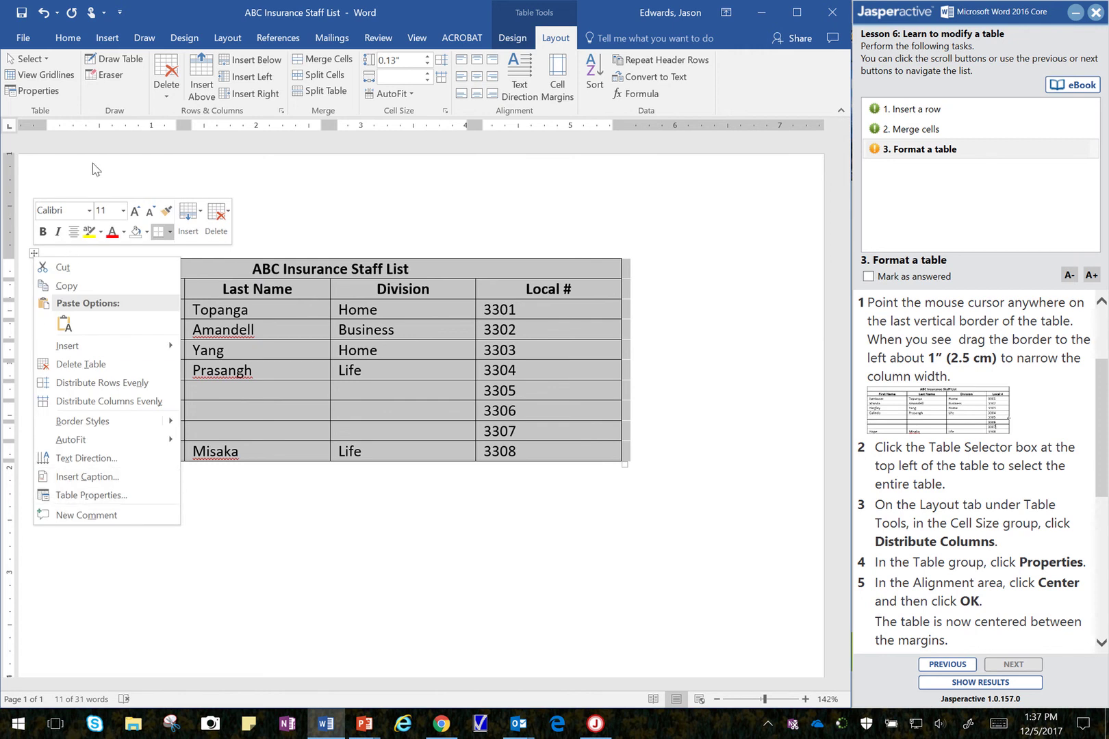
click(48, 92)
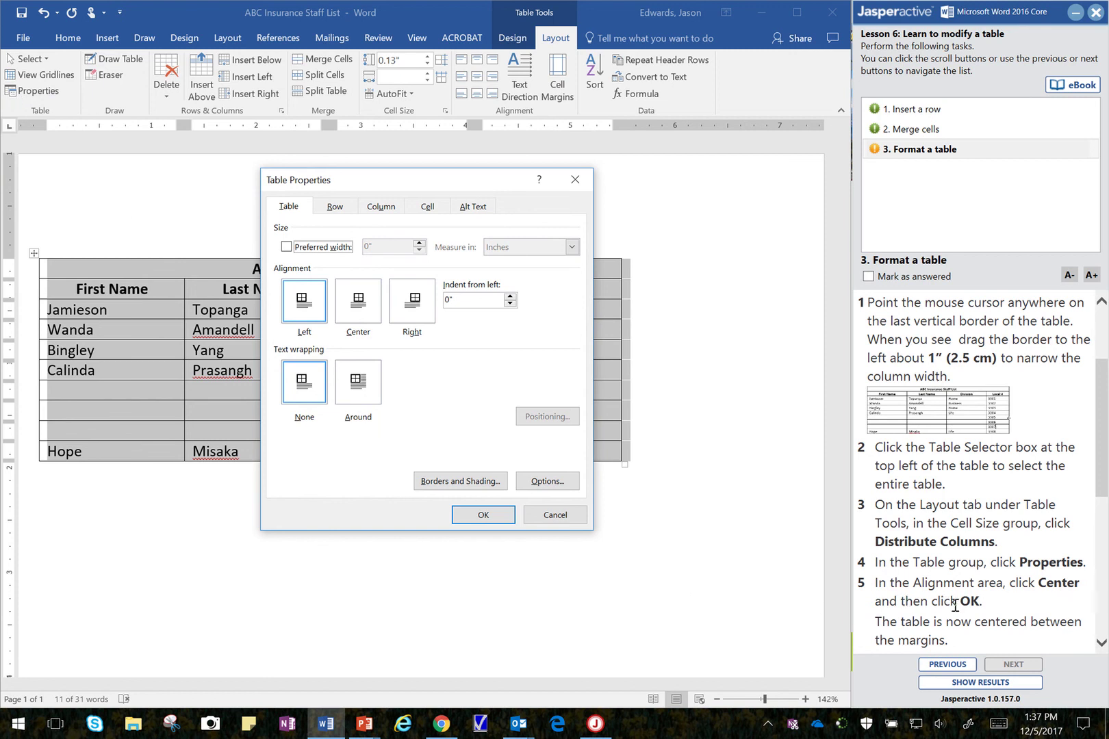
click(363, 317)
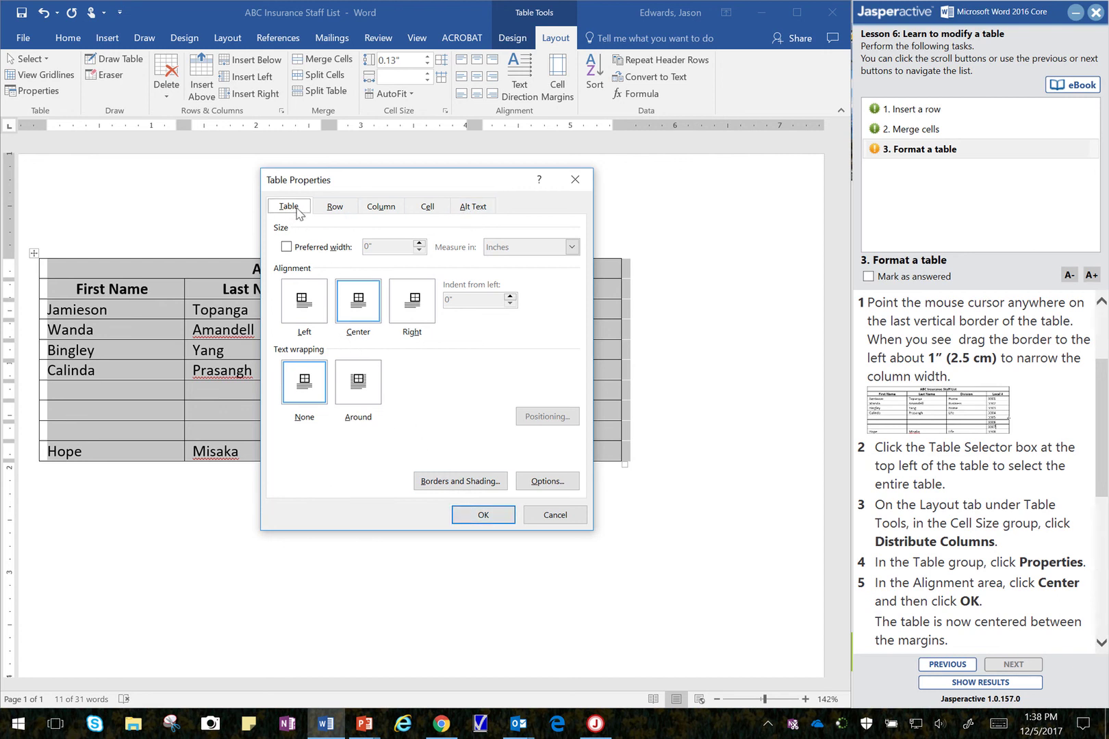
click(357, 314)
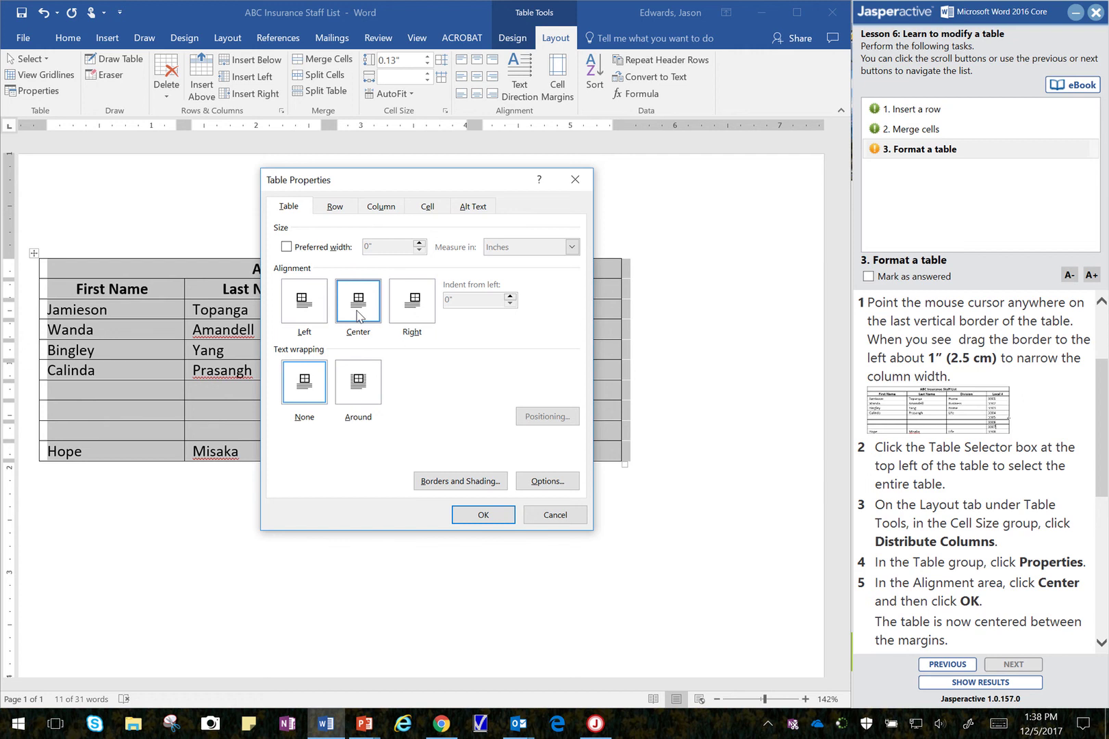
click(483, 515)
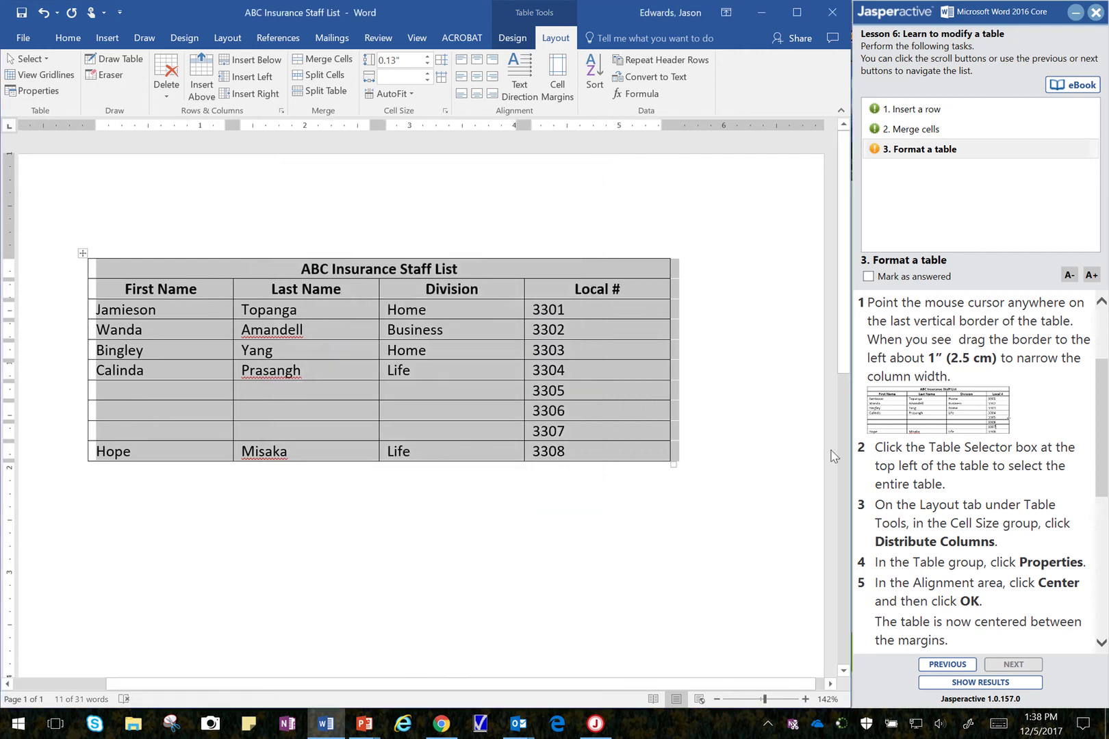
Mark the Format a table task as answered, then submit and confirm sending the results.
click(868, 276)
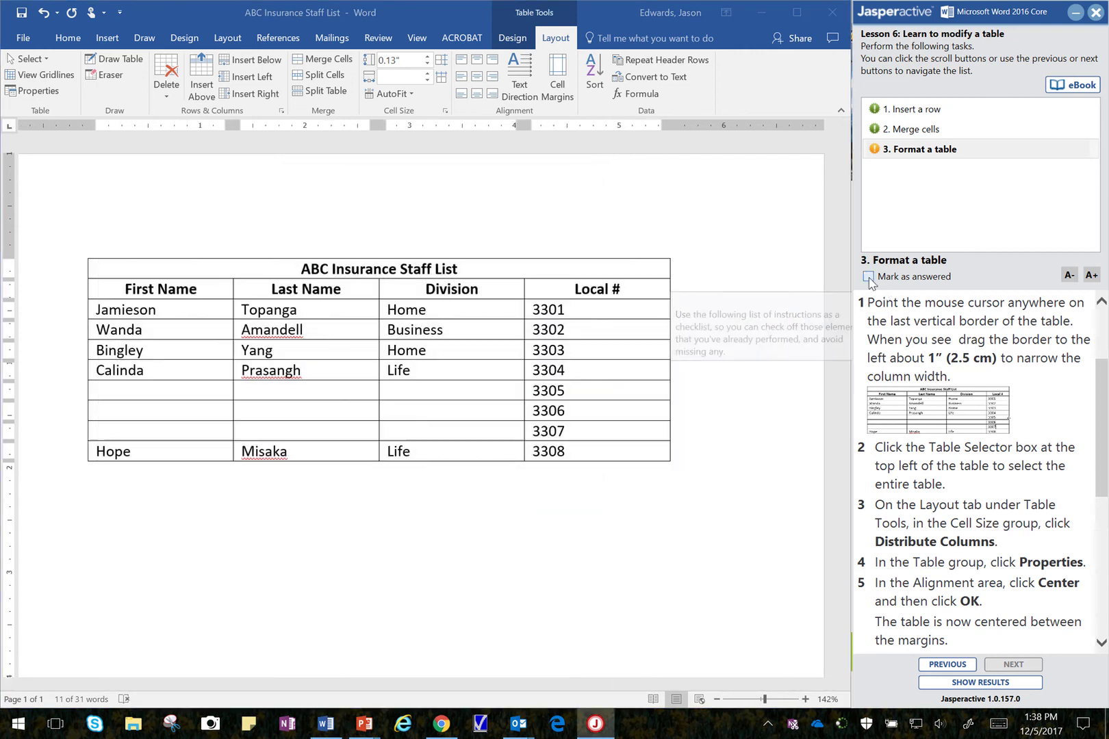
click(972, 683)
click(593, 427)
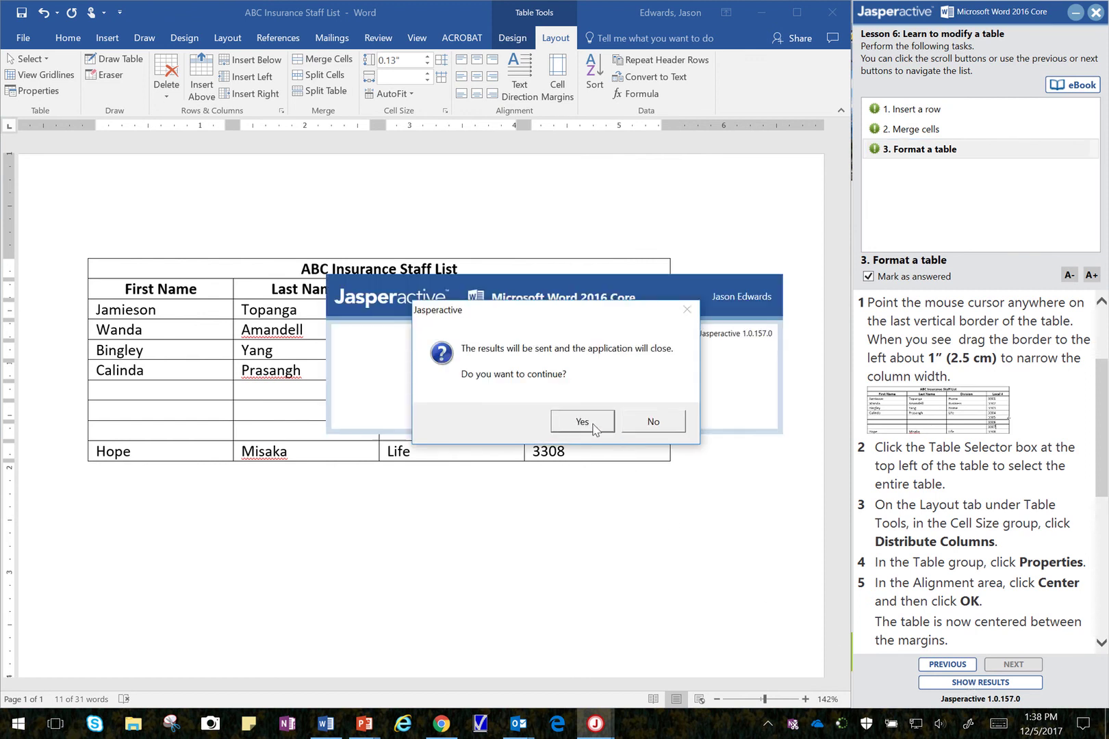